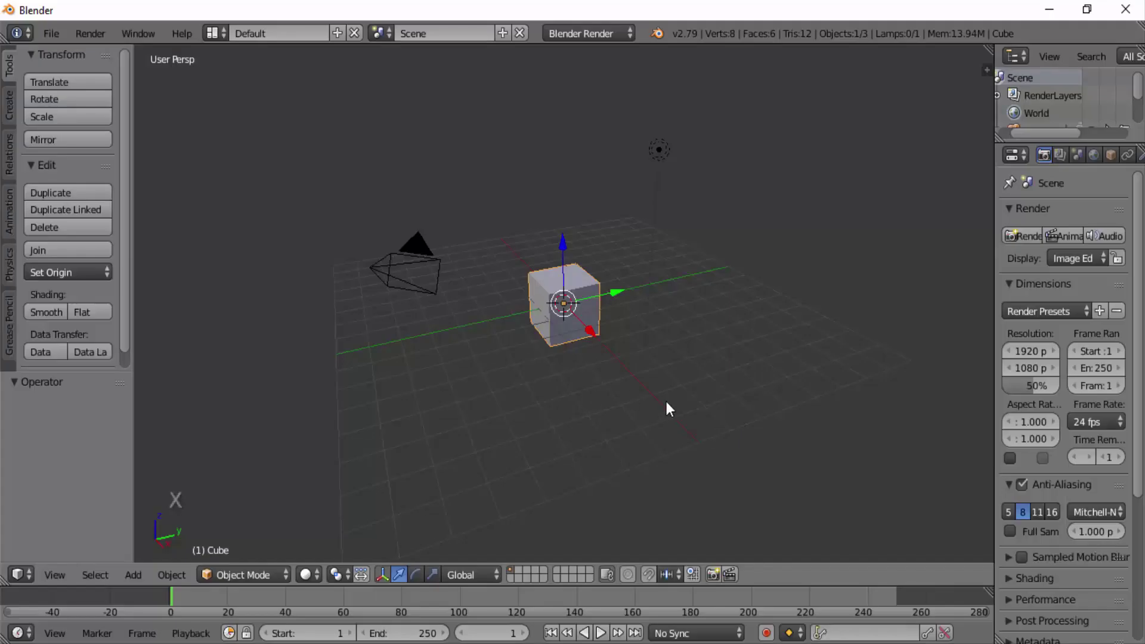
Delete the default cube from the scene
key(x)
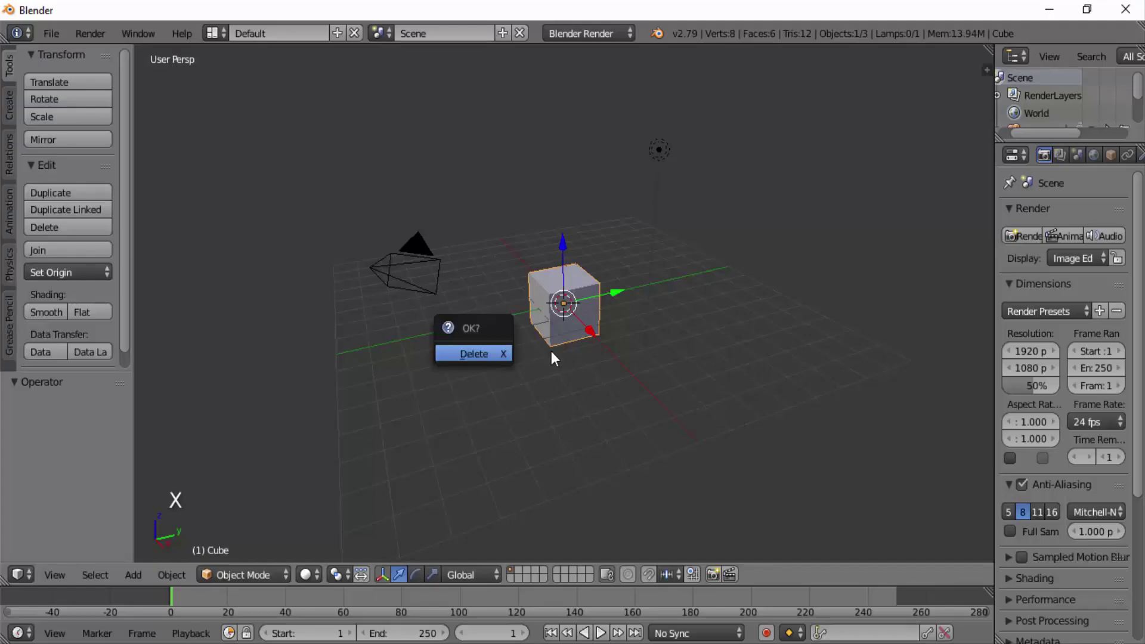
click(498, 354)
scroll(644, 373, up, 2)
scroll(644, 381, down, 1)
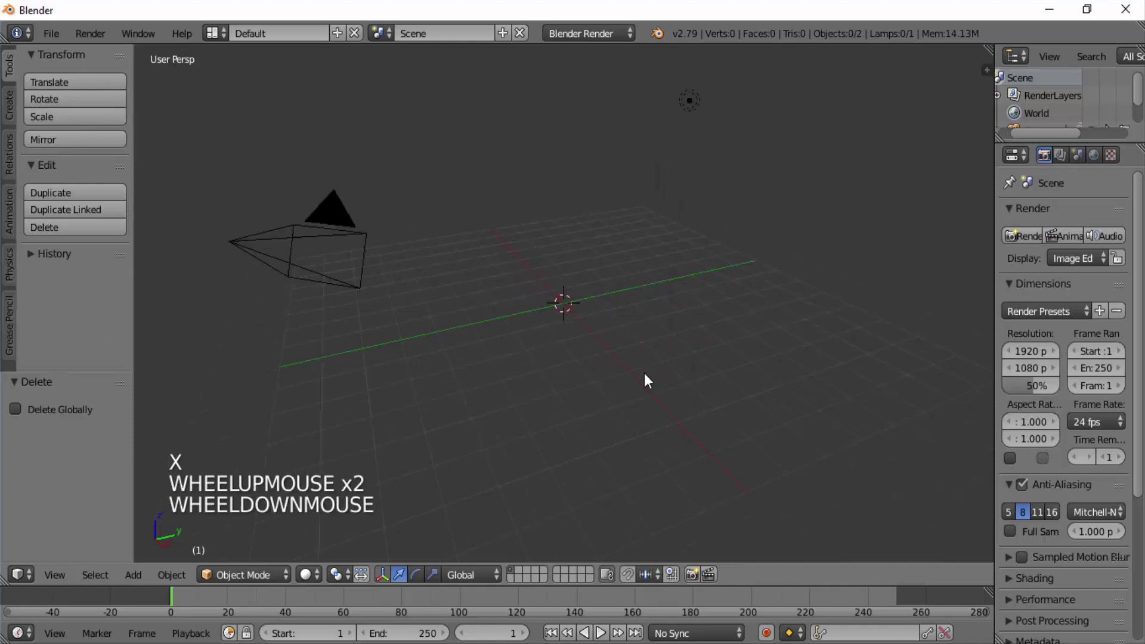
Add a text object at the origin and rotate it upright about the X axis
key(shift+a)
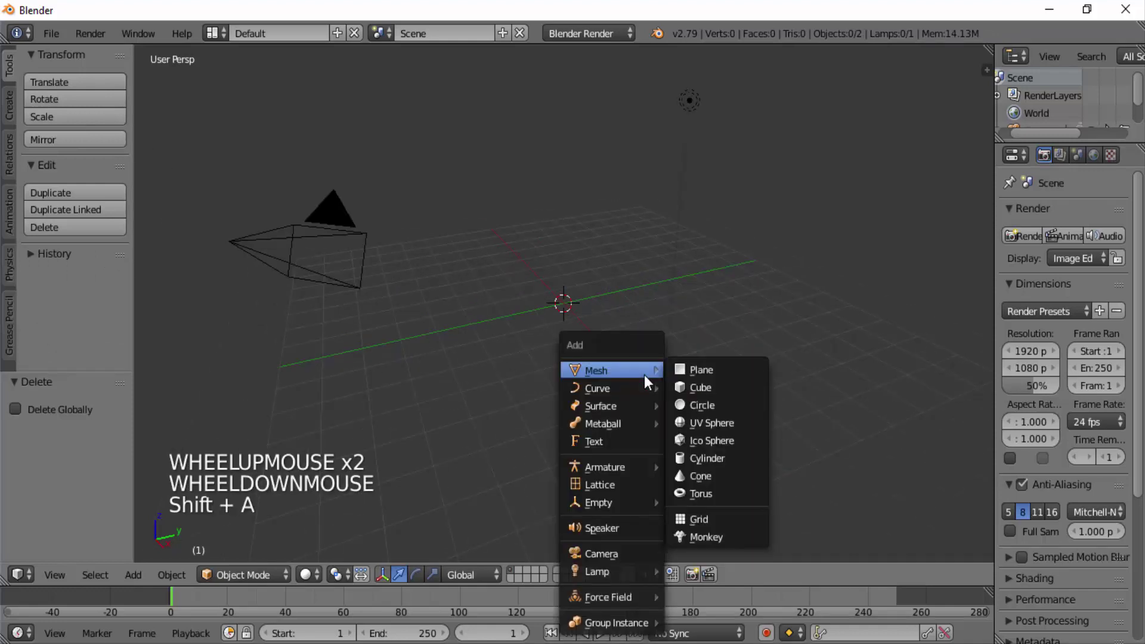
click(630, 442)
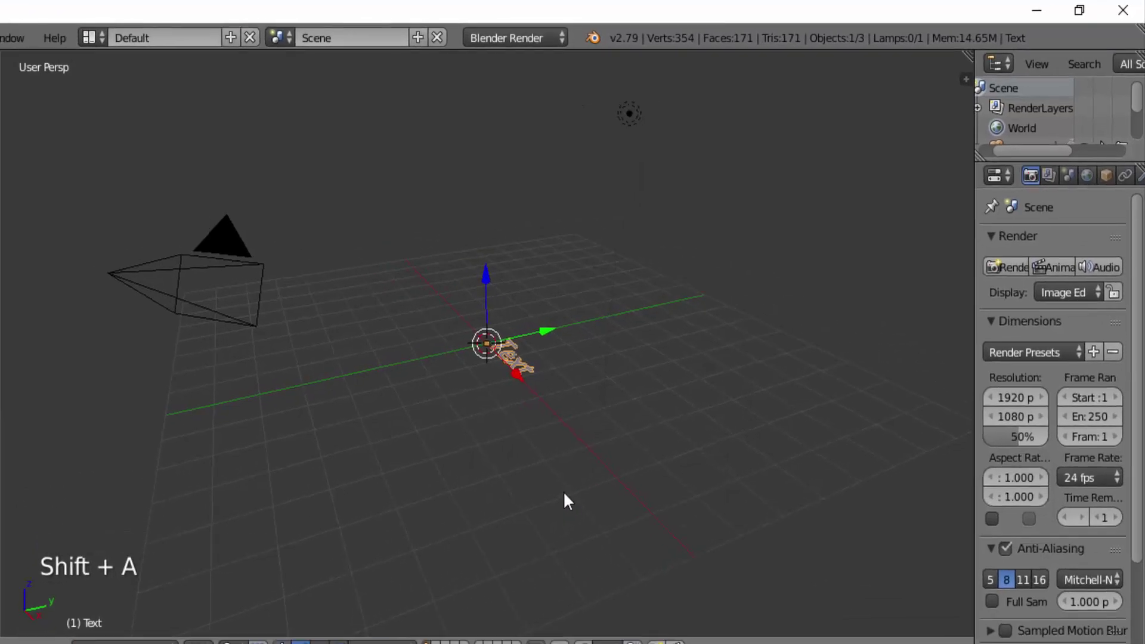
key(r)
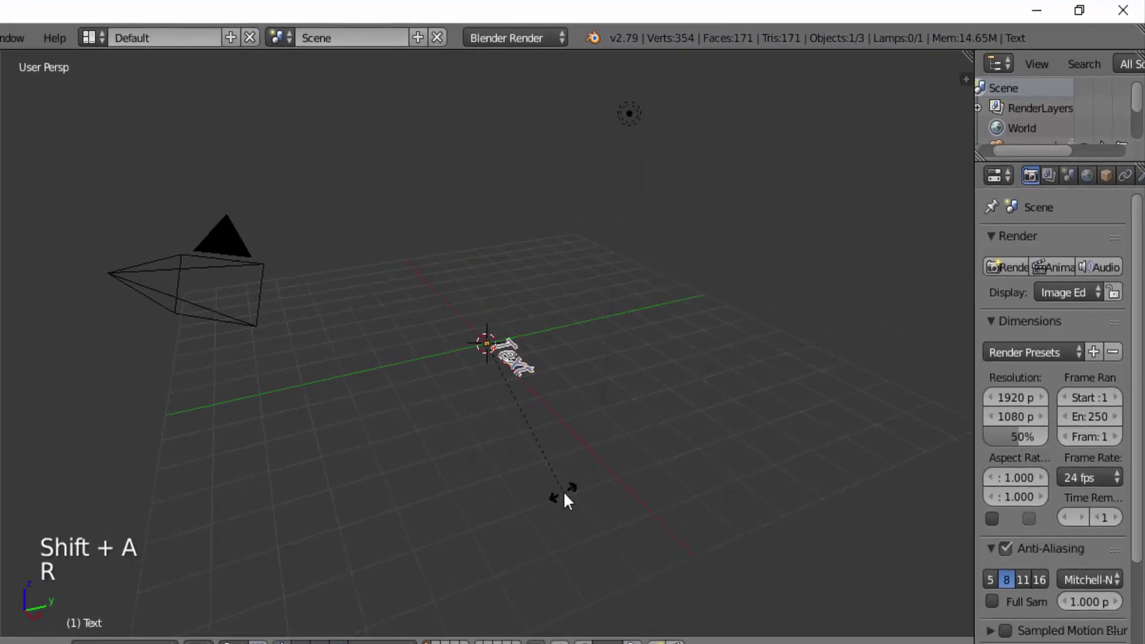
key(x)
click(563, 492)
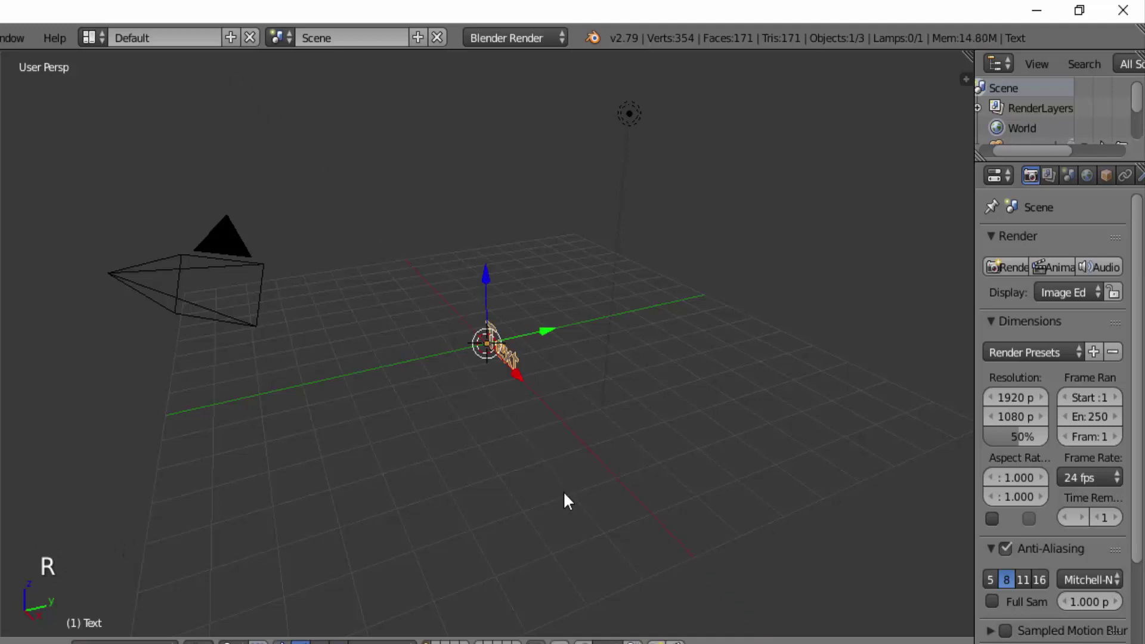
Replace the text object's default wording with "BLENDER"
key(Tab)
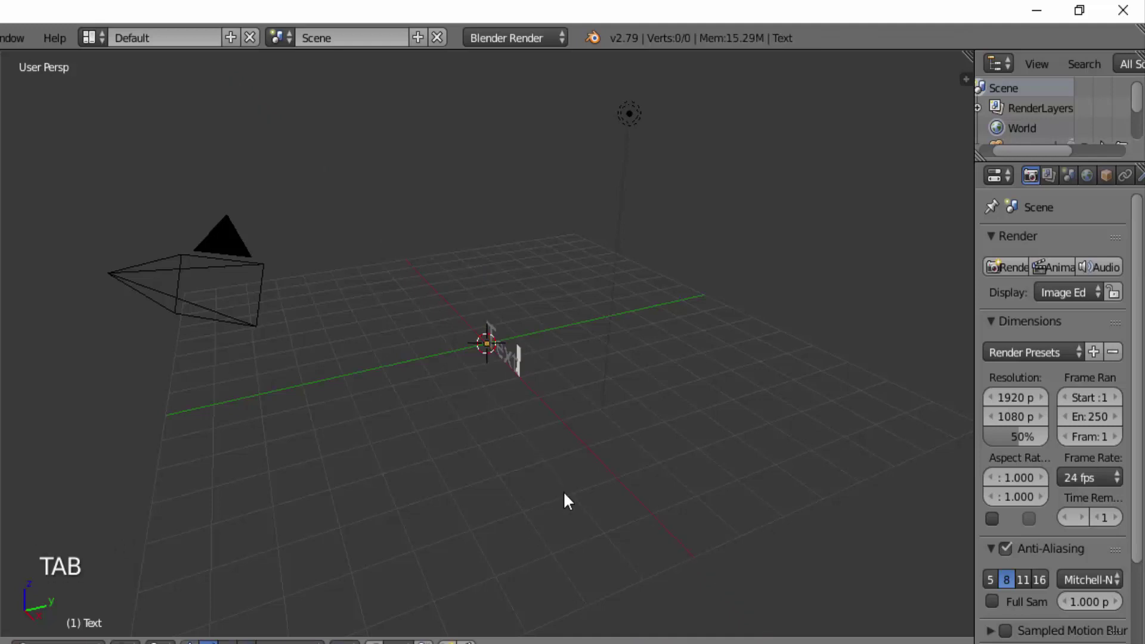
key(BackSpace)
key(BackSpace)
key(BackSpace)
key(BackSpace)
key(BackSpace)
key(BackSpace)
key(BackSpace)
text(L)
key(BackSpace)
key(BackSpace)
key(BackSpace)
text(BLENDER)
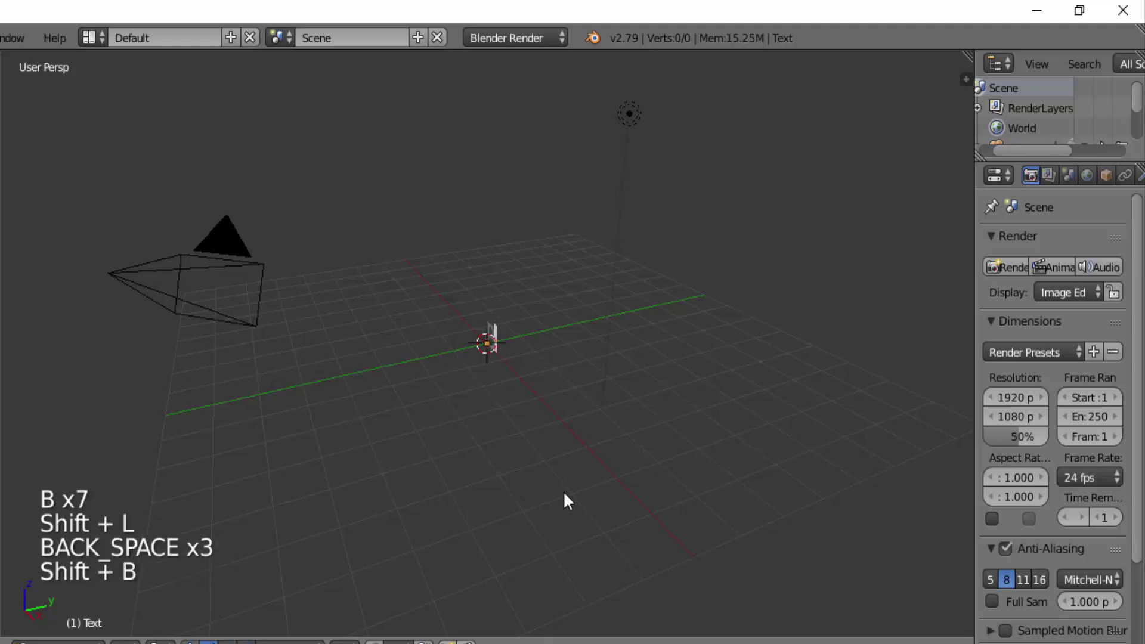
key(Tab)
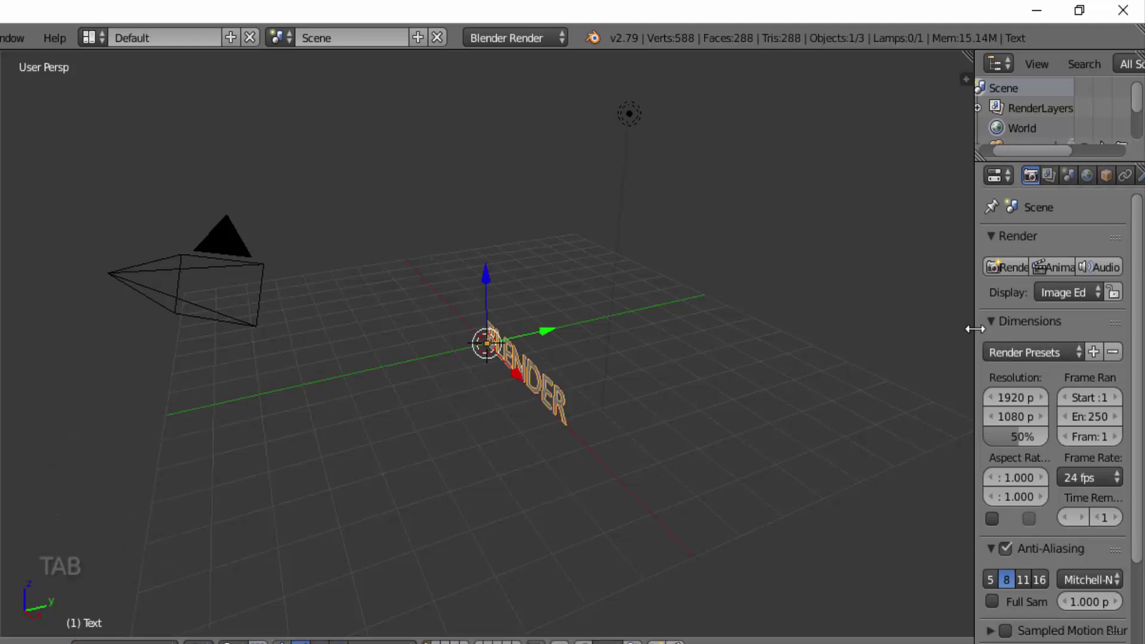
Widen the properties area and give the BLENDER text an extrusion of 0.2
drag(975, 327, 864, 327)
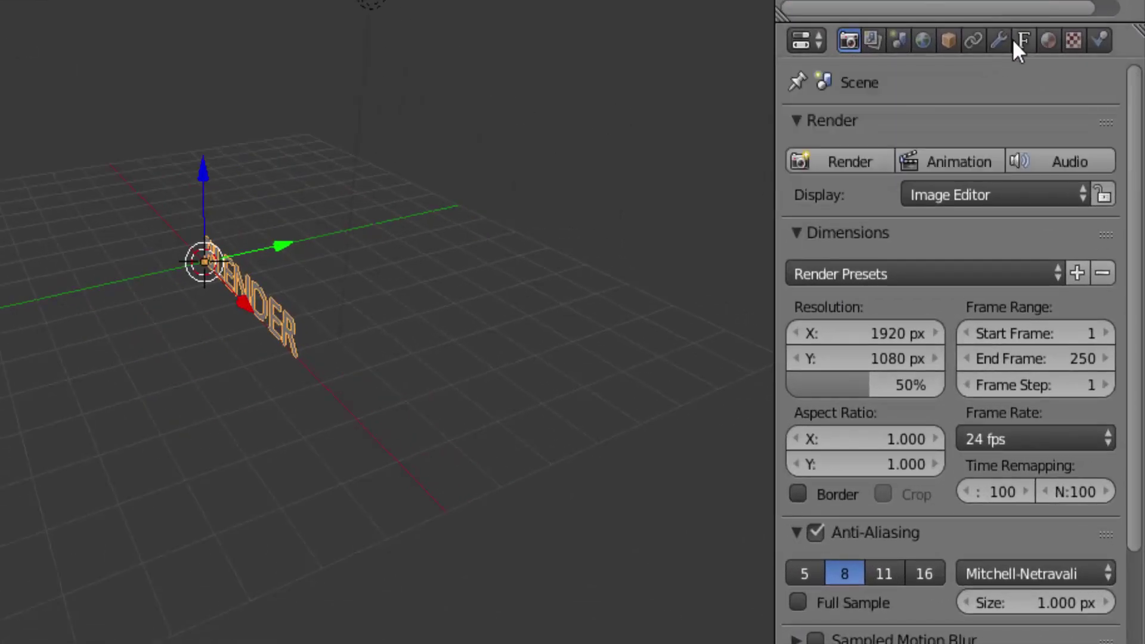
click(1024, 41)
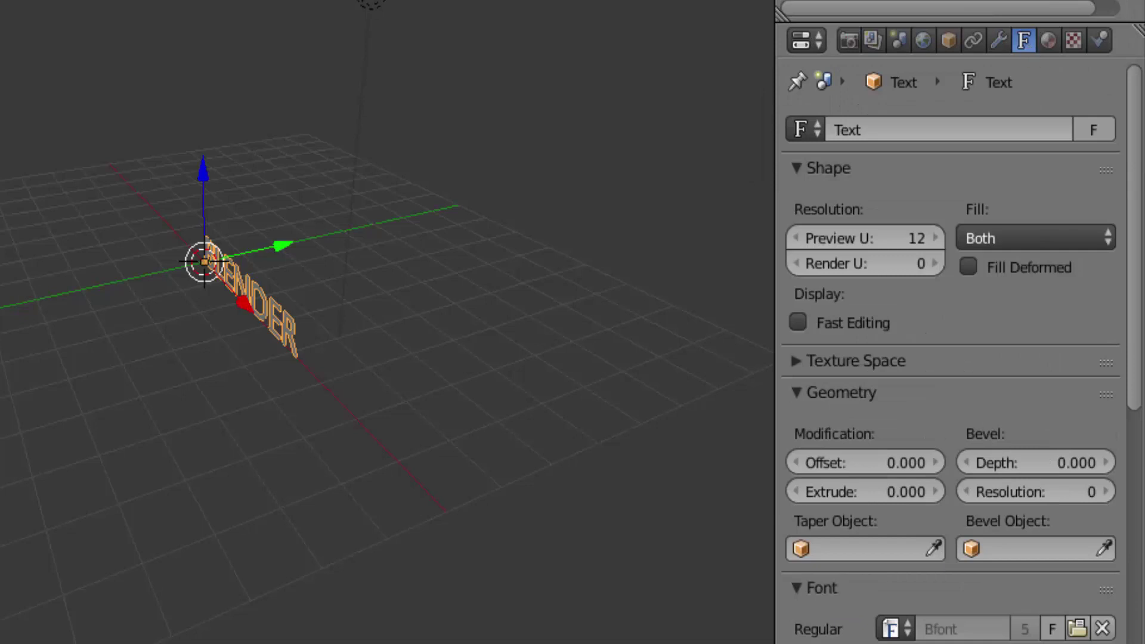
click(905, 491)
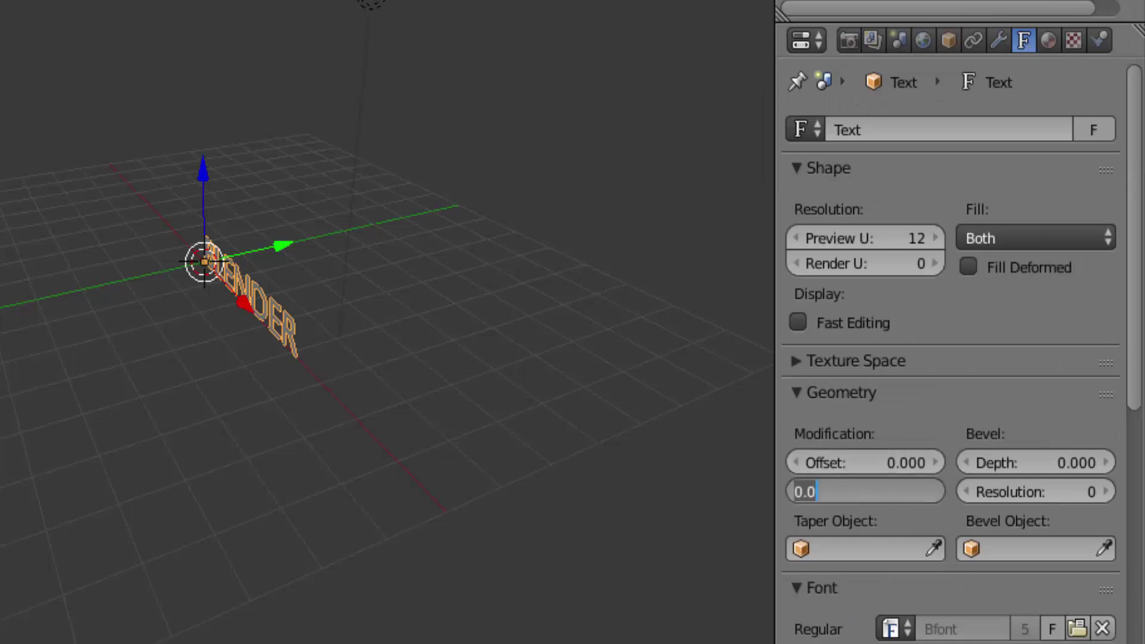
text(0.2)
key(Return)
Set the text's bevel depth to 0.02, raise its bevel resolution by two steps and collapse the geometry settings
click(1086, 463)
text(0.02)
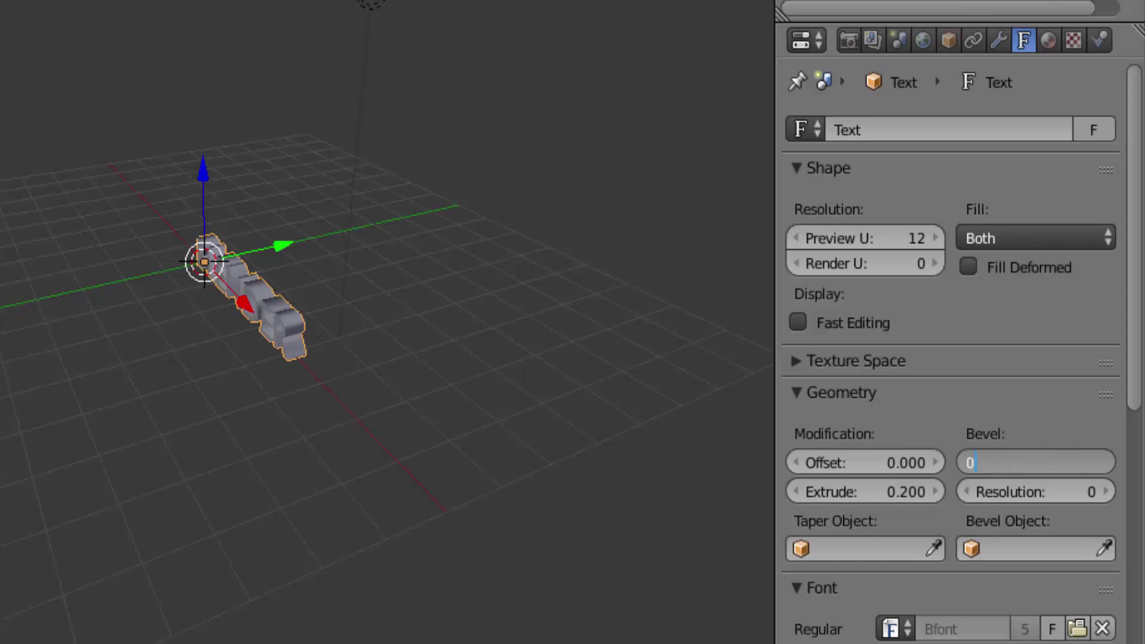
key(Return)
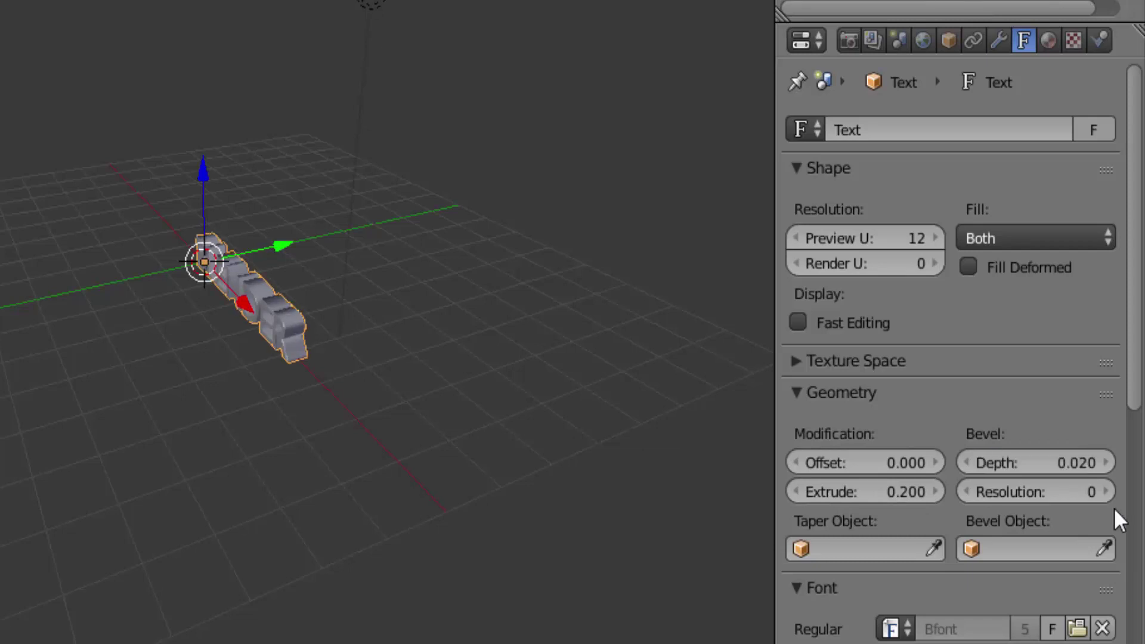
click(1103, 491)
click(1103, 492)
click(930, 400)
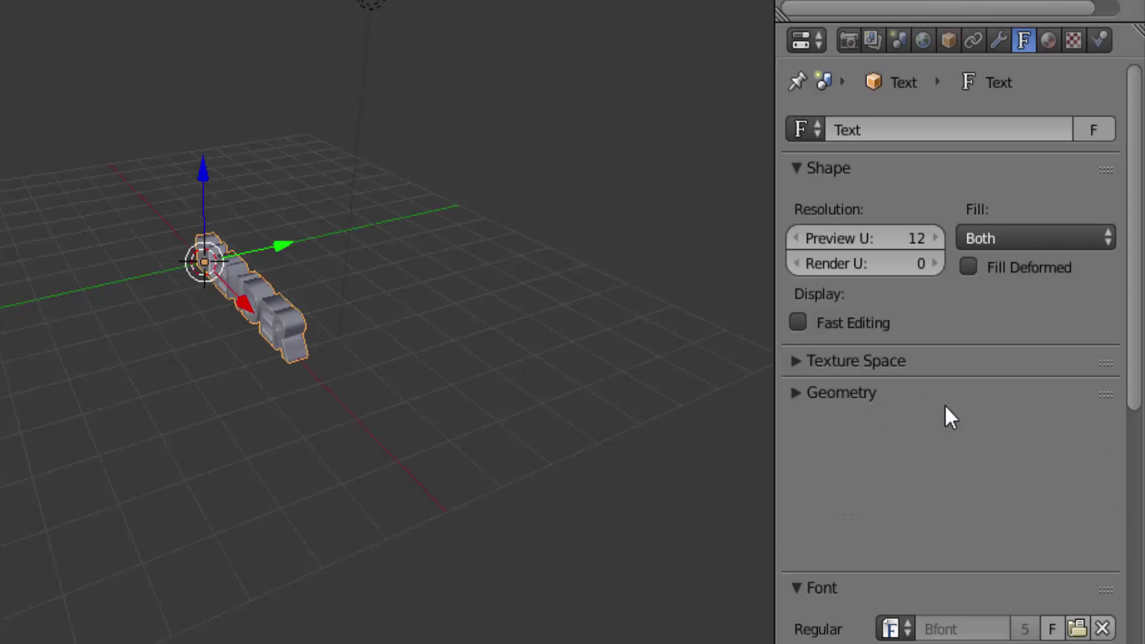
Convert the extruded BLENDER text object into a mesh
middle_drag(612, 420, 423, 322)
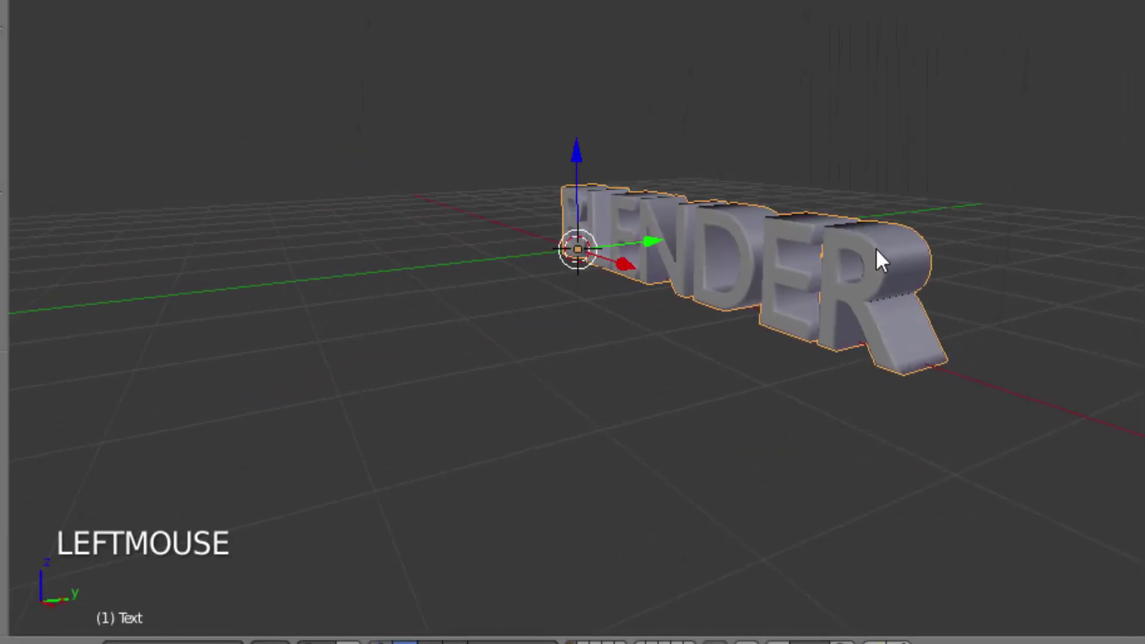
key(alt+c)
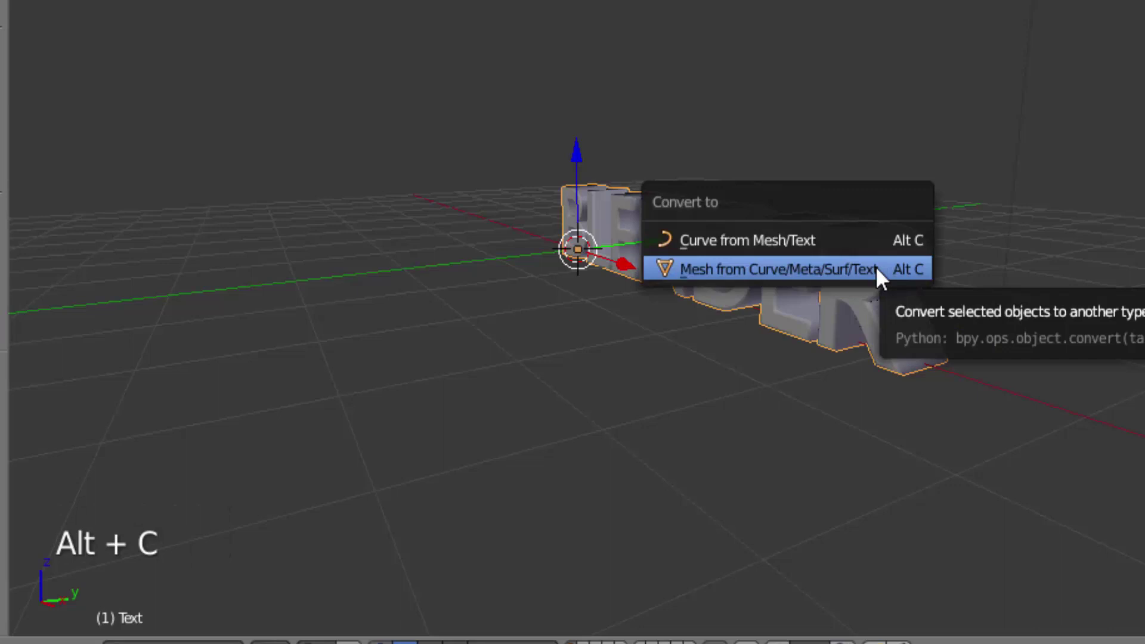
click(876, 269)
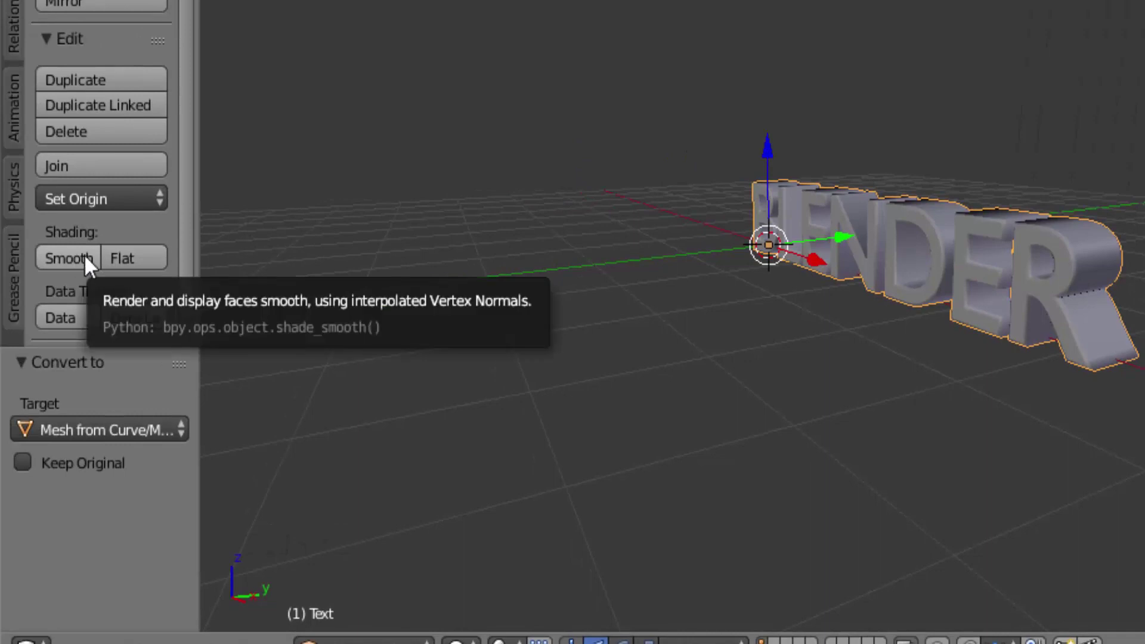
Apply smooth shading to the BLENDER mesh
key(t)
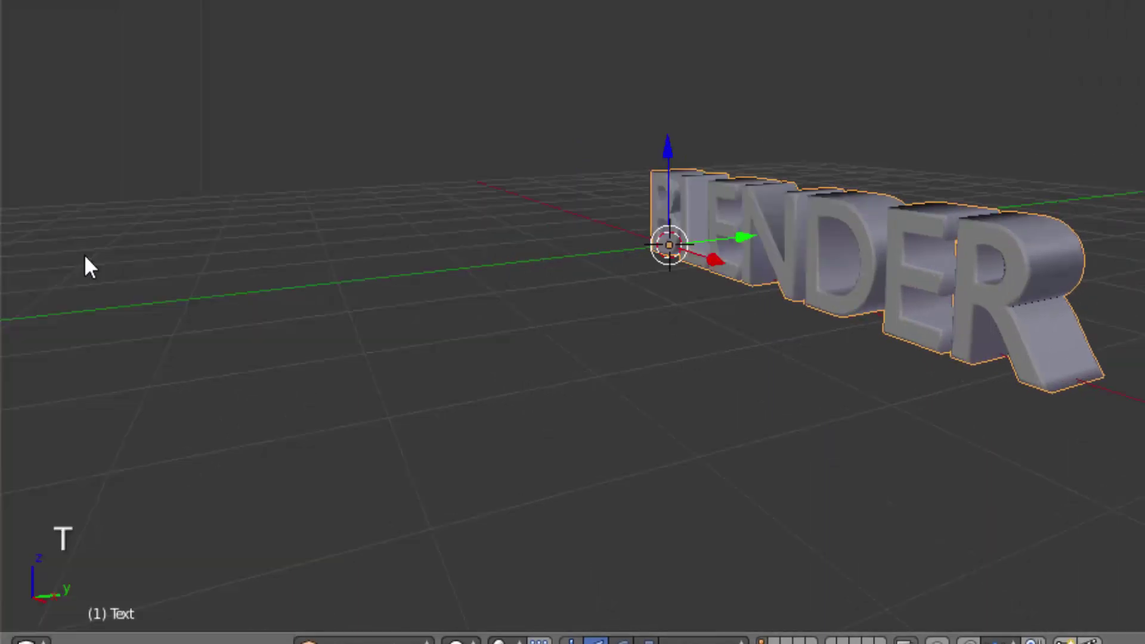
key(t)
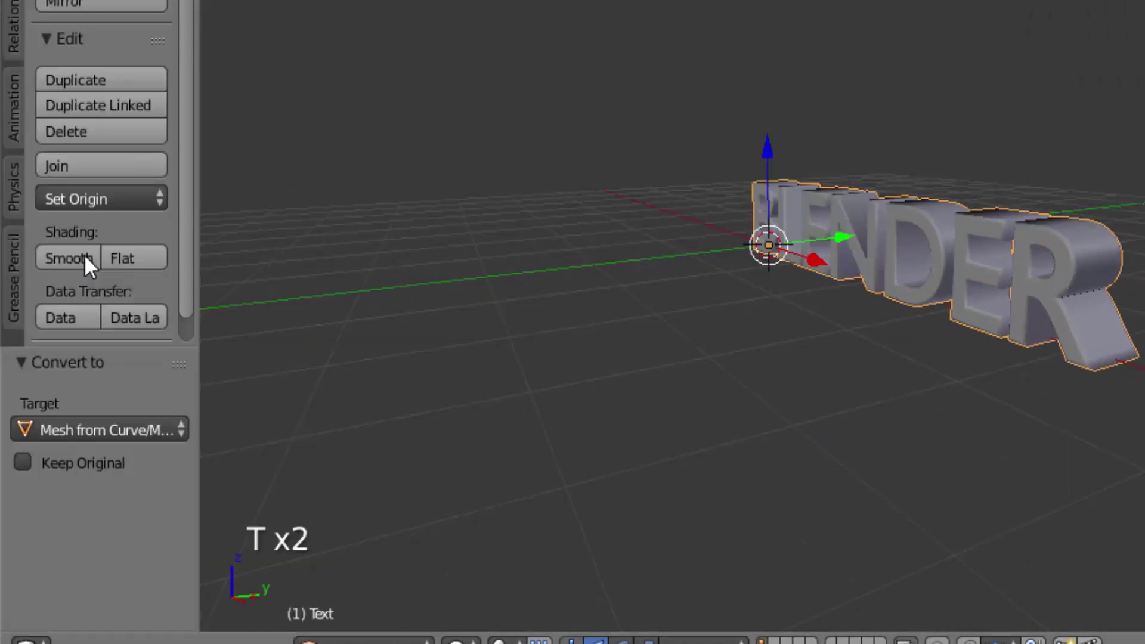
click(84, 255)
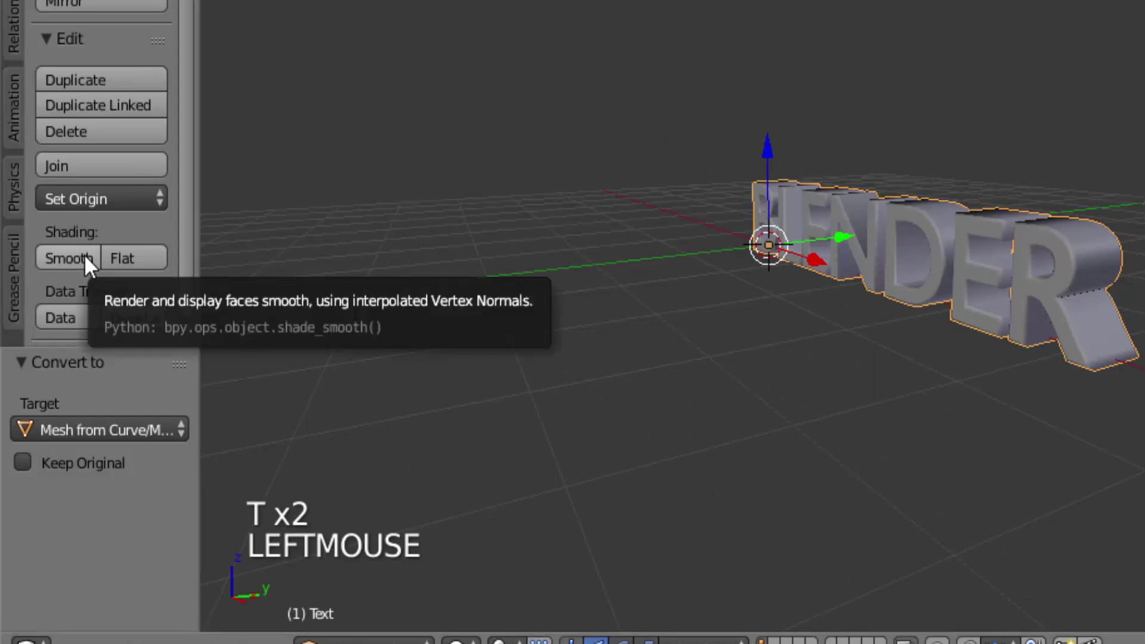
shift+middle_drag(418, 256, 715, 333)
middle_drag(716, 334, 808, 340)
scroll(808, 340, up, 2)
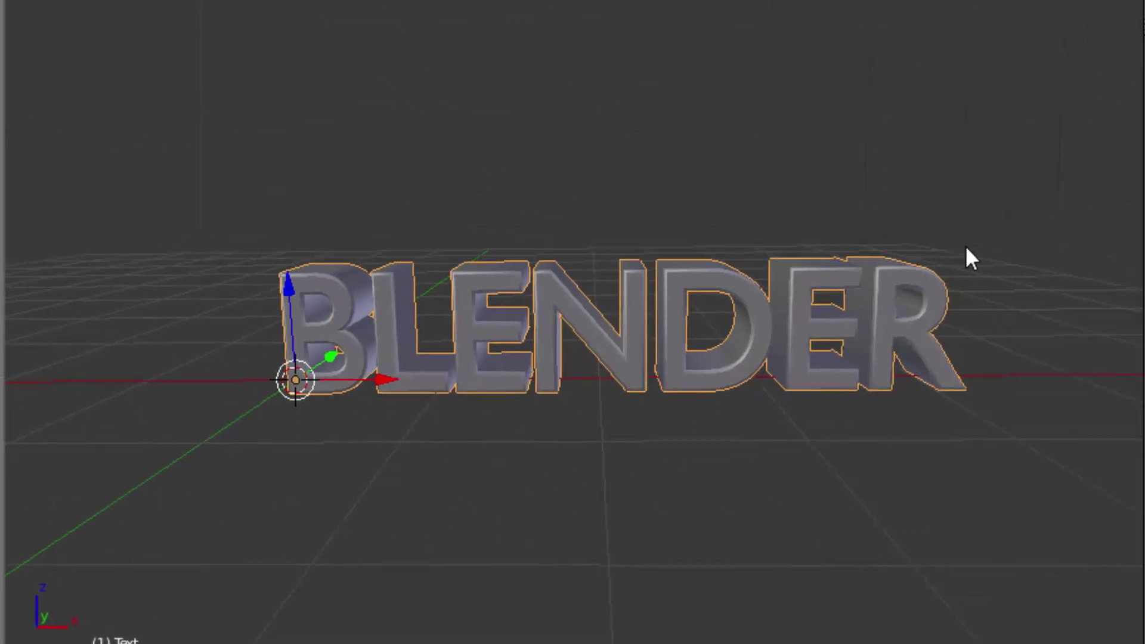
Display the BLENDER mesh as wireframe and add a Remesh modifier to it
key(z)
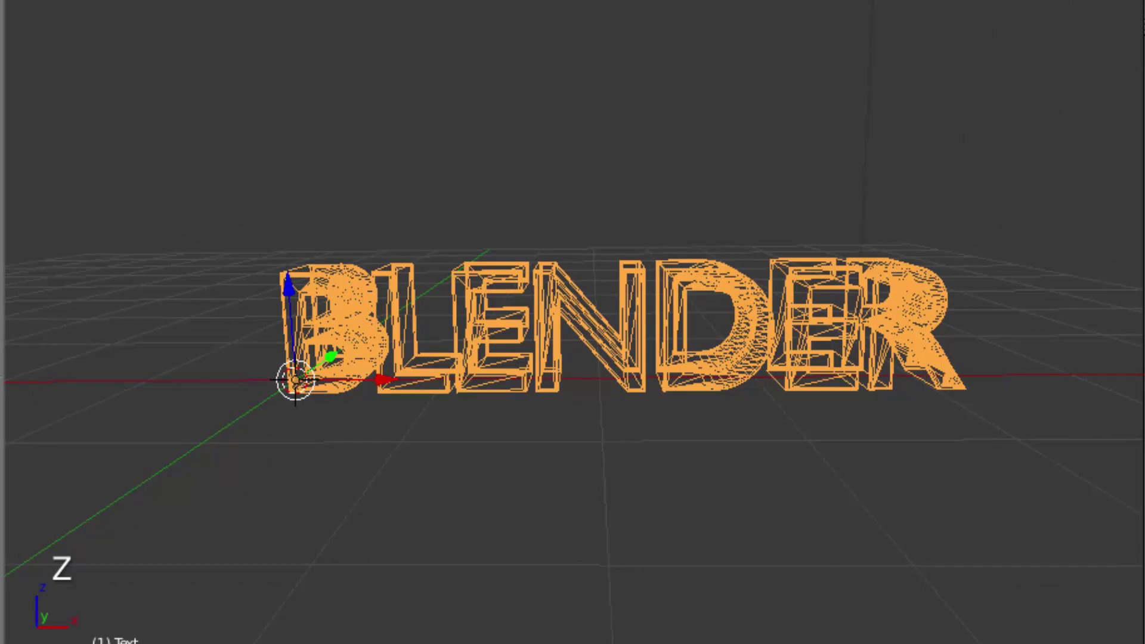
click(1020, 42)
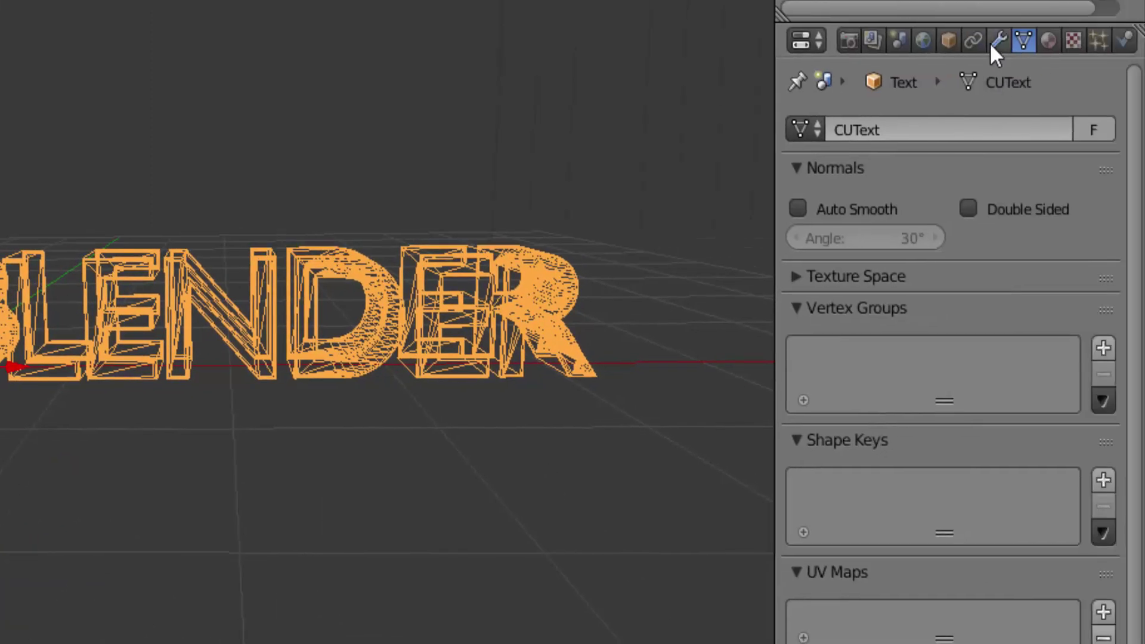
click(991, 41)
click(953, 132)
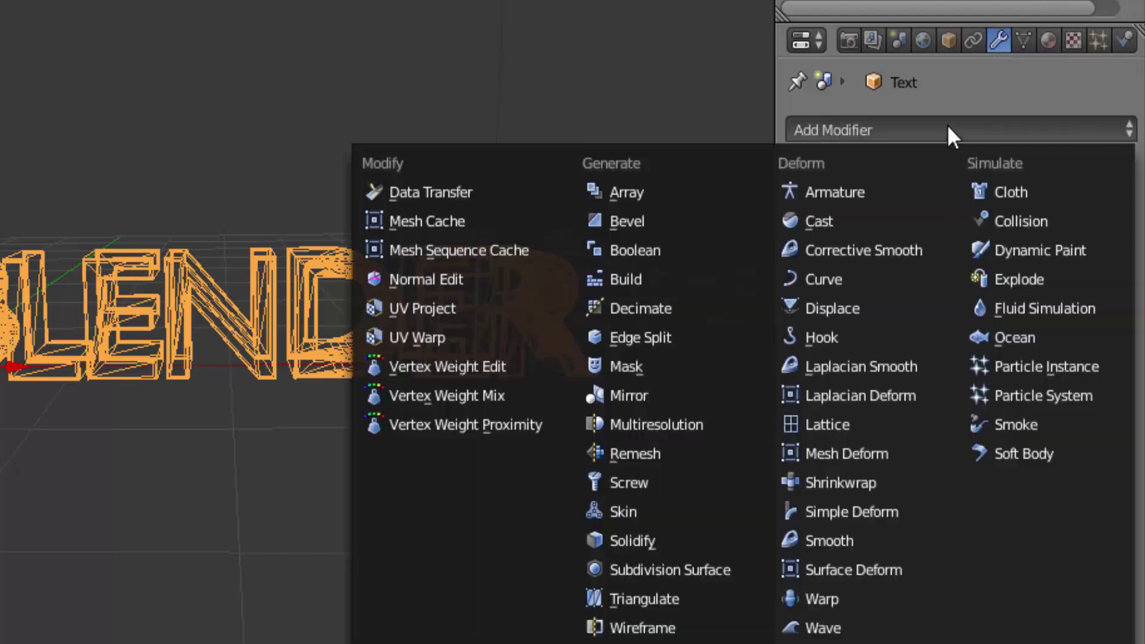
click(650, 463)
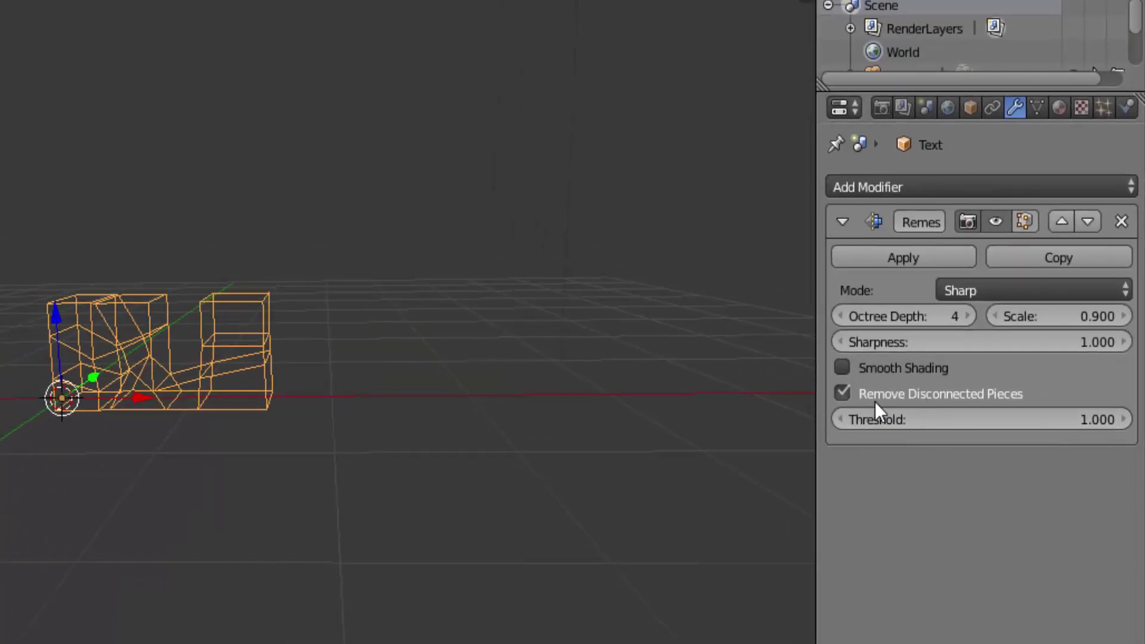
Turn off Remove Disconnected Pieces in the Remesh modifier and raise its Octree Depth to 8
click(841, 391)
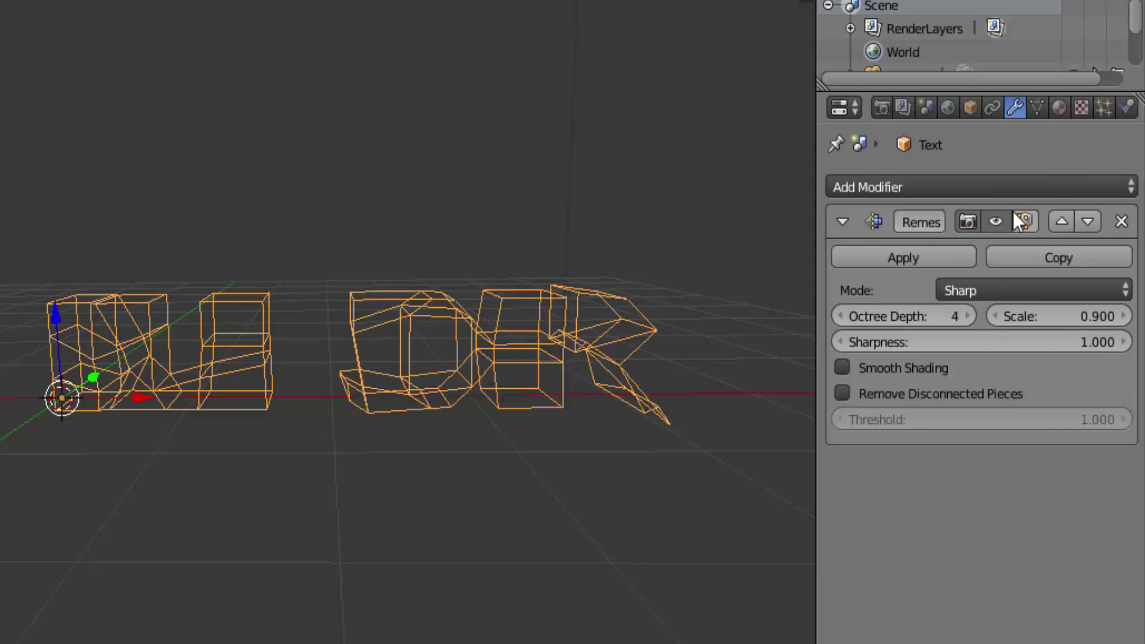
click(967, 315)
click(967, 315)
click(967, 315)
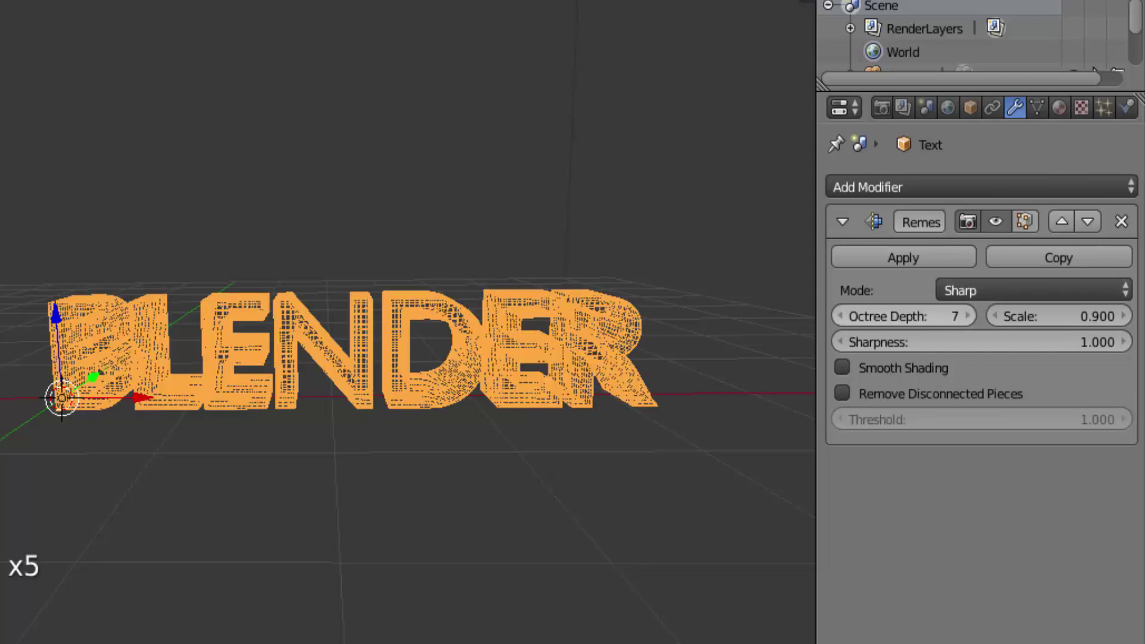
click(967, 314)
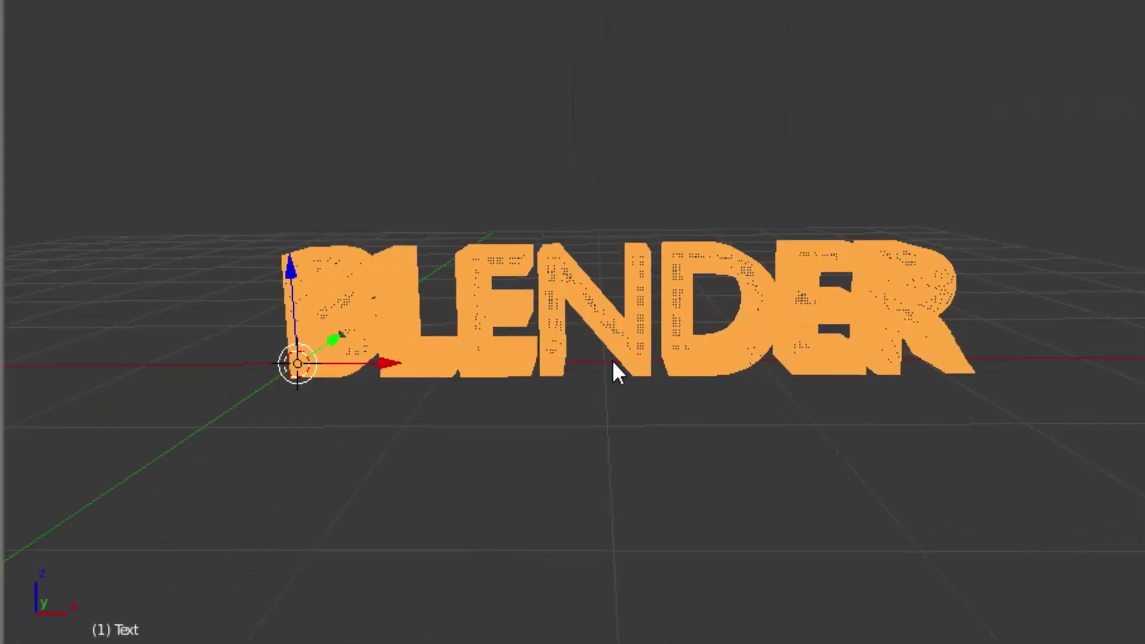
Return the viewport to solid shading and apply the Remesh modifier to the BLENDER mesh
key(z)
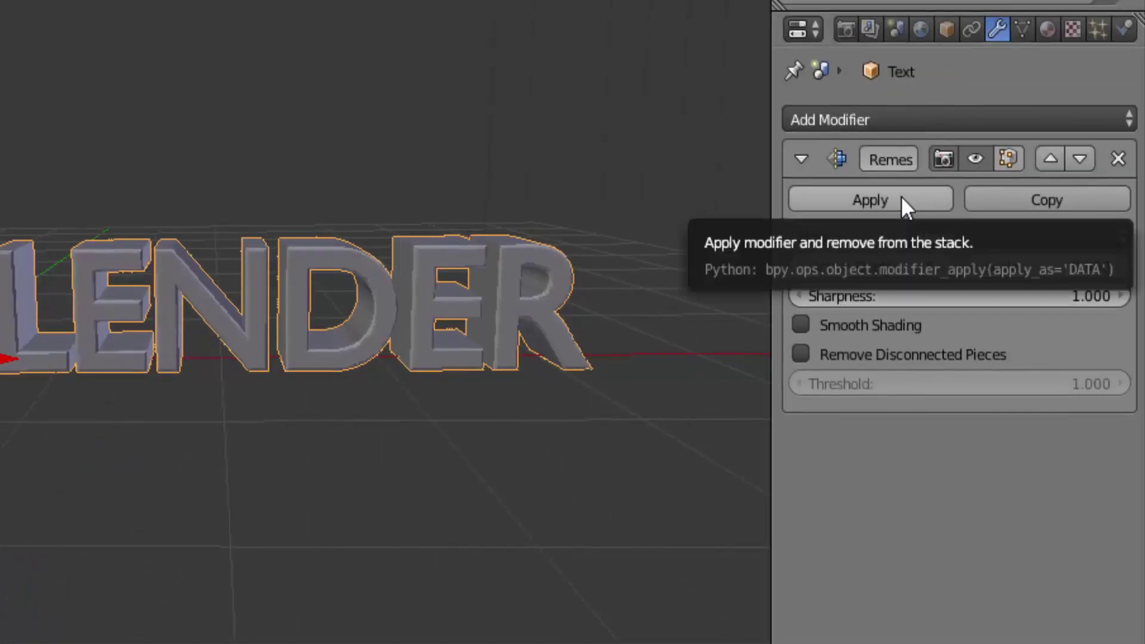
click(902, 200)
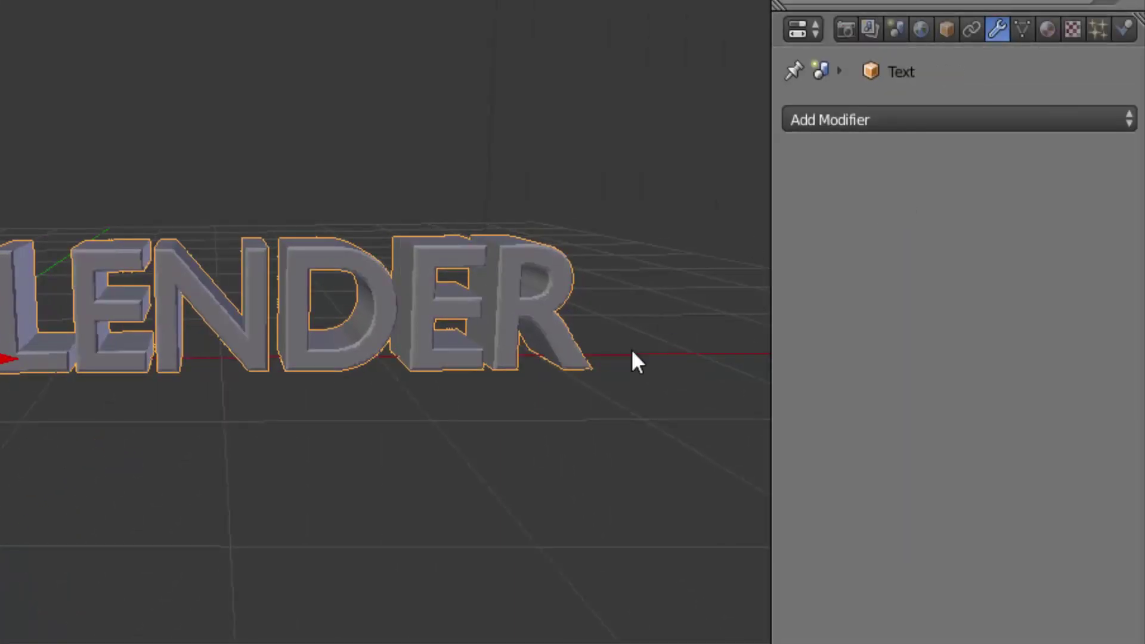
middle_drag(634, 360, 411, 355)
scroll(412, 351, up, 2)
middle_drag(782, 343, 876, 352)
scroll(823, 337, down, 1)
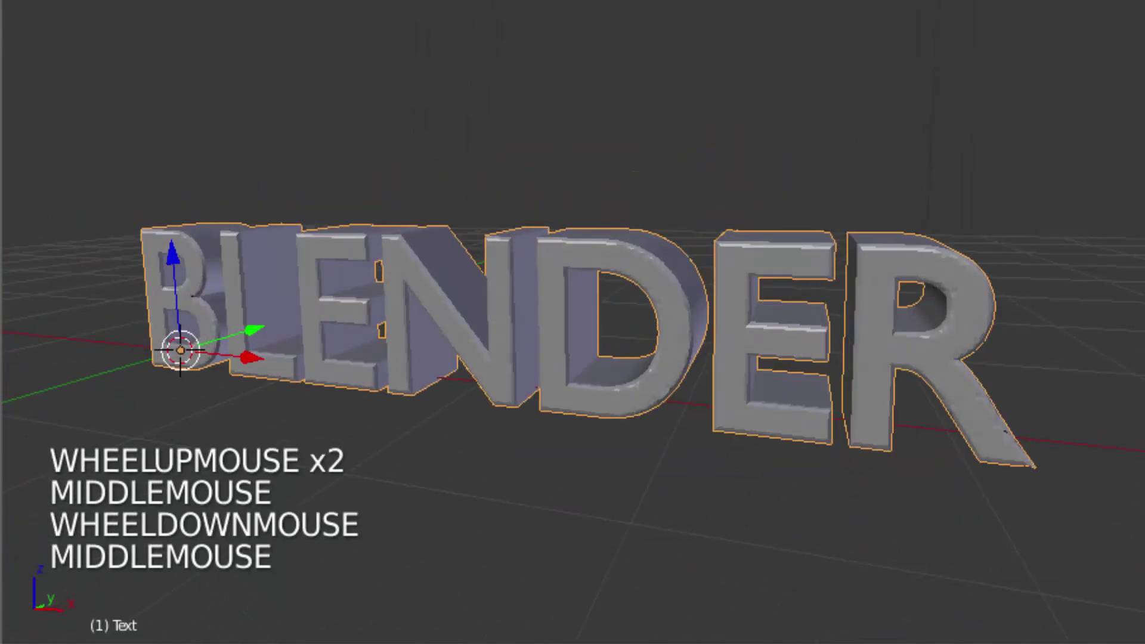
Enter Edit Mode, select all vertices of the BLENDER mesh and run Smooth Vertex on them
key(Tab)
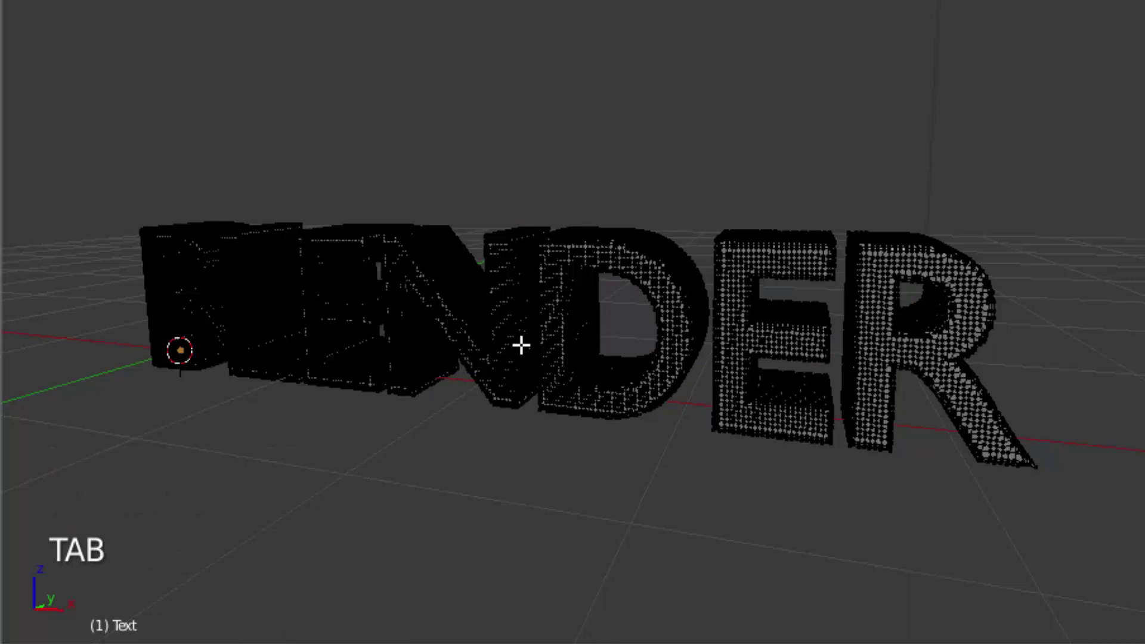
key(a)
key(a)
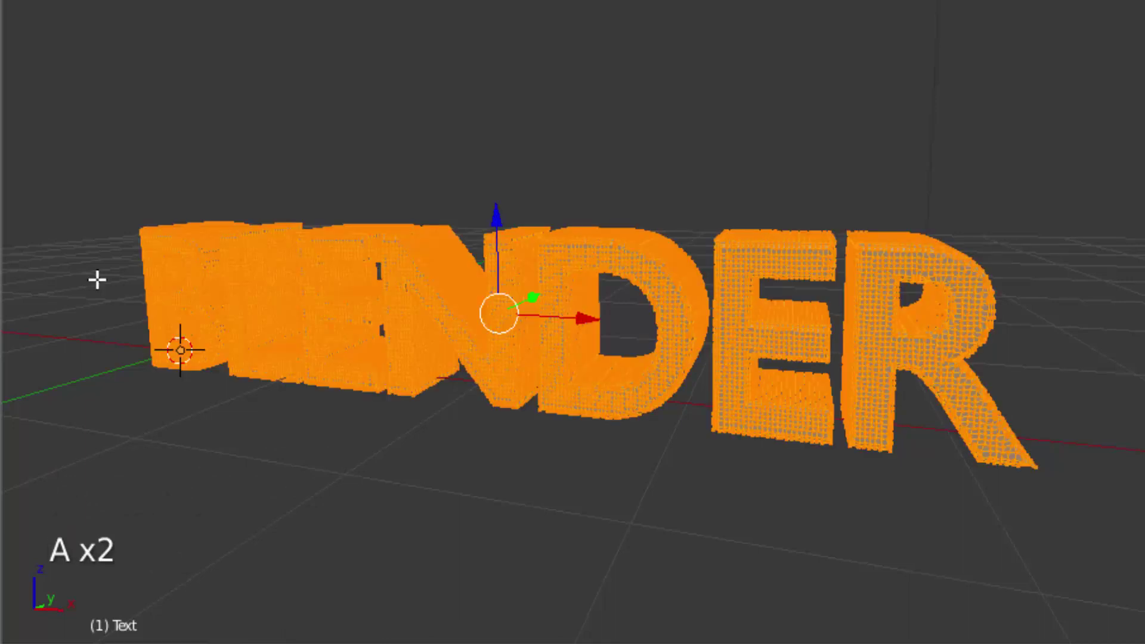
click(124, 180)
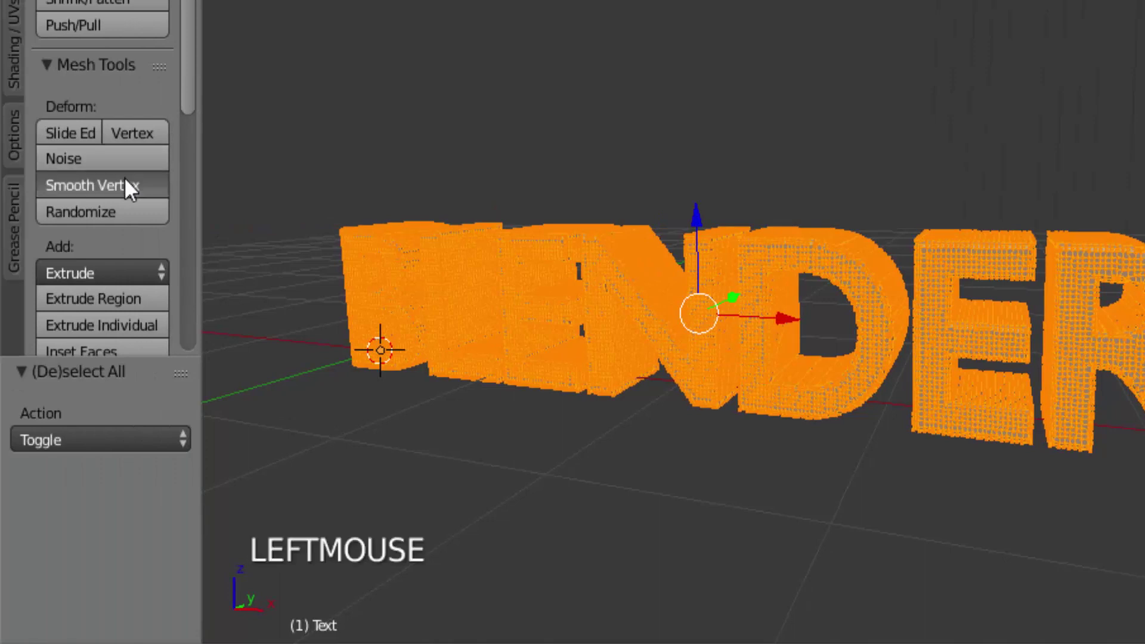
Set the Smooth Vertex repeat count to 10 and return the BLENDER mesh to Object Mode
double_click(119, 499)
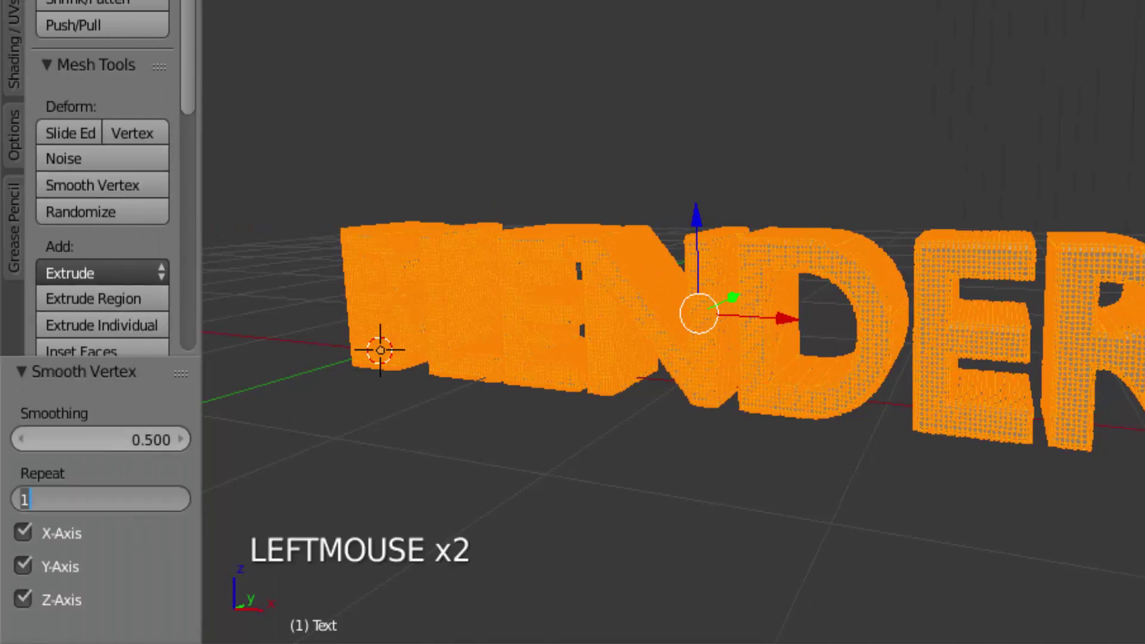
text(10)
key(Return)
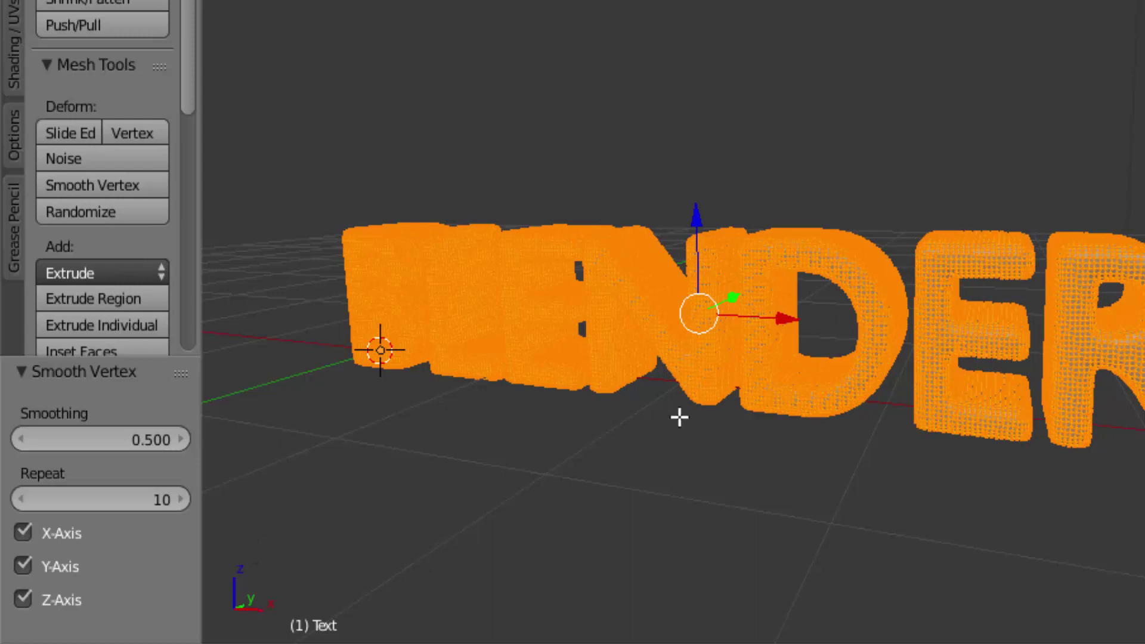
key(Tab)
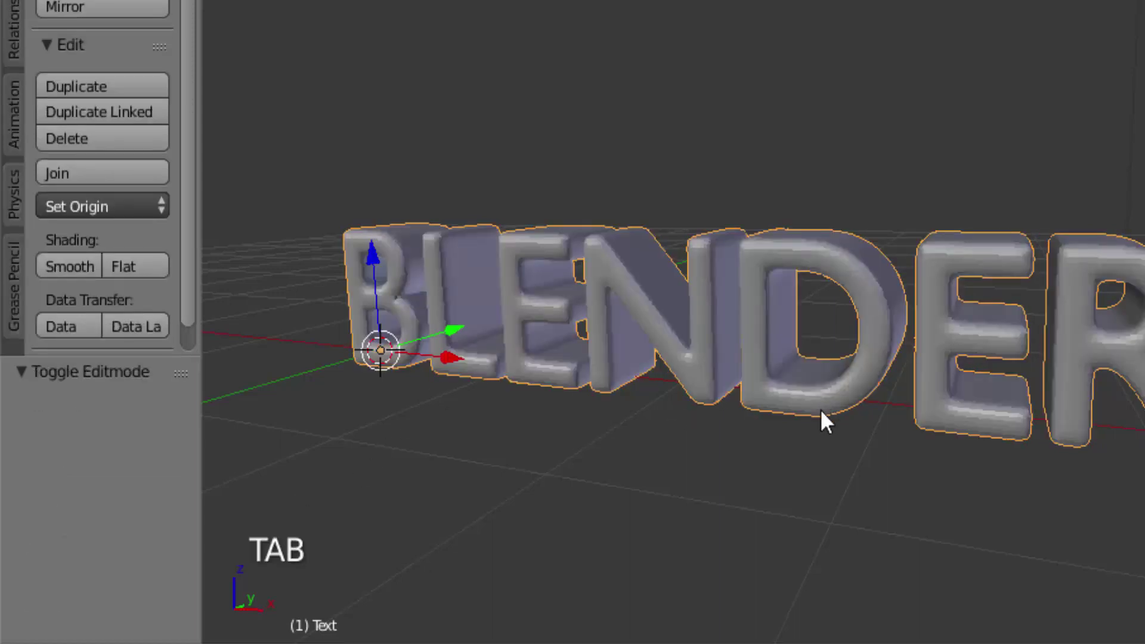
Apply smooth shading to the BLENDER mesh and inspect its rounded letters up close
scroll(848, 405, up, 2)
scroll(852, 406, down, 2)
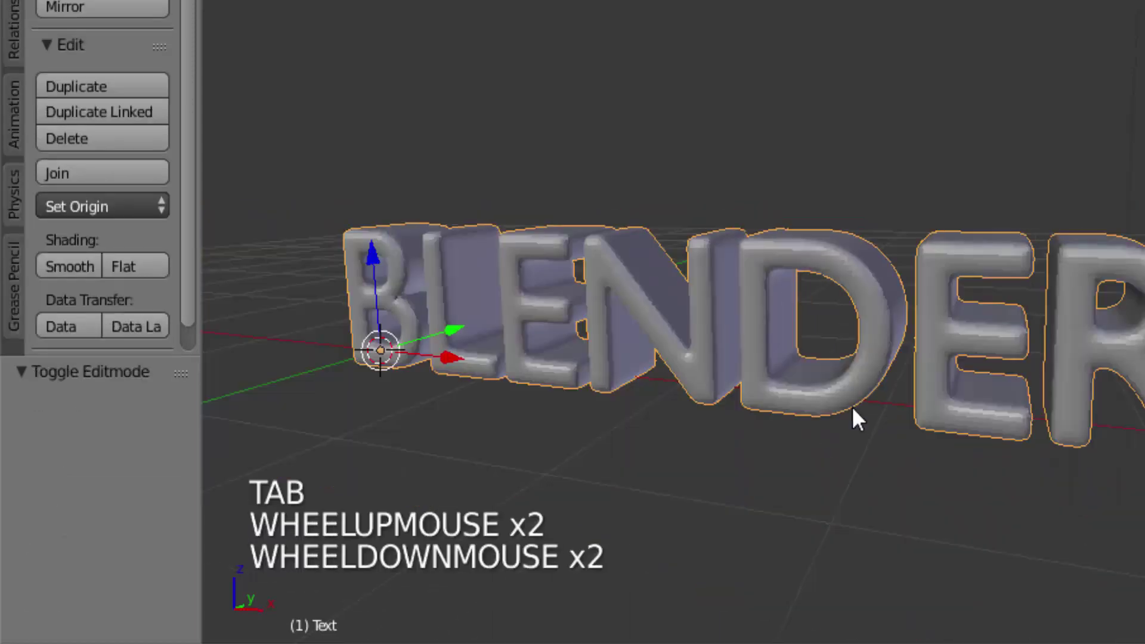
middle_drag(852, 406, 210, 301)
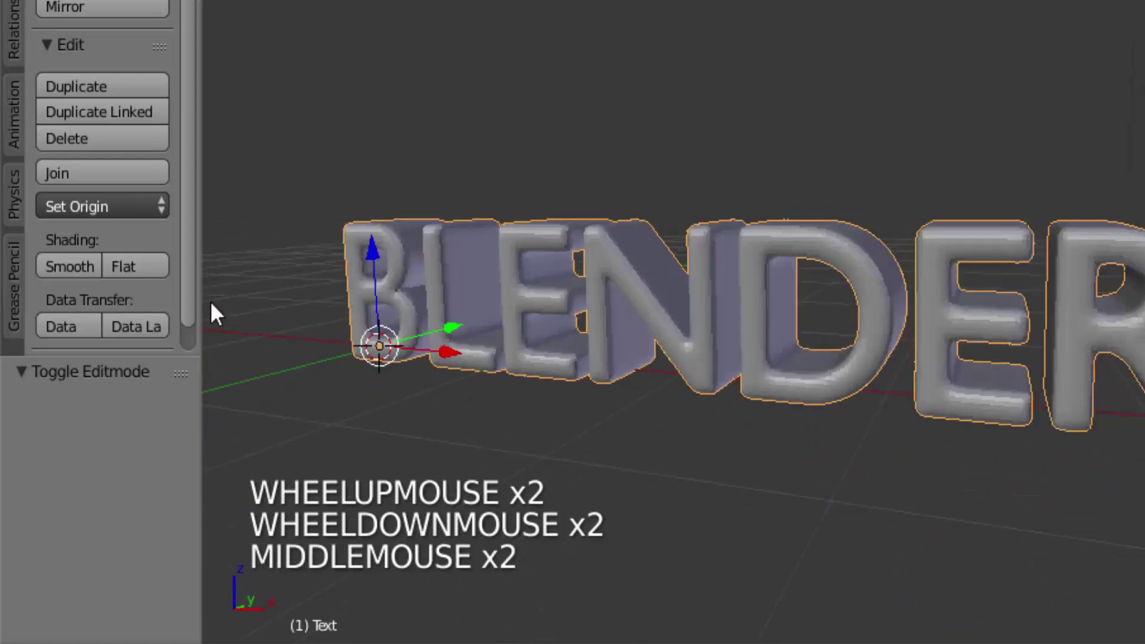
click(80, 273)
scroll(689, 382, up, 2)
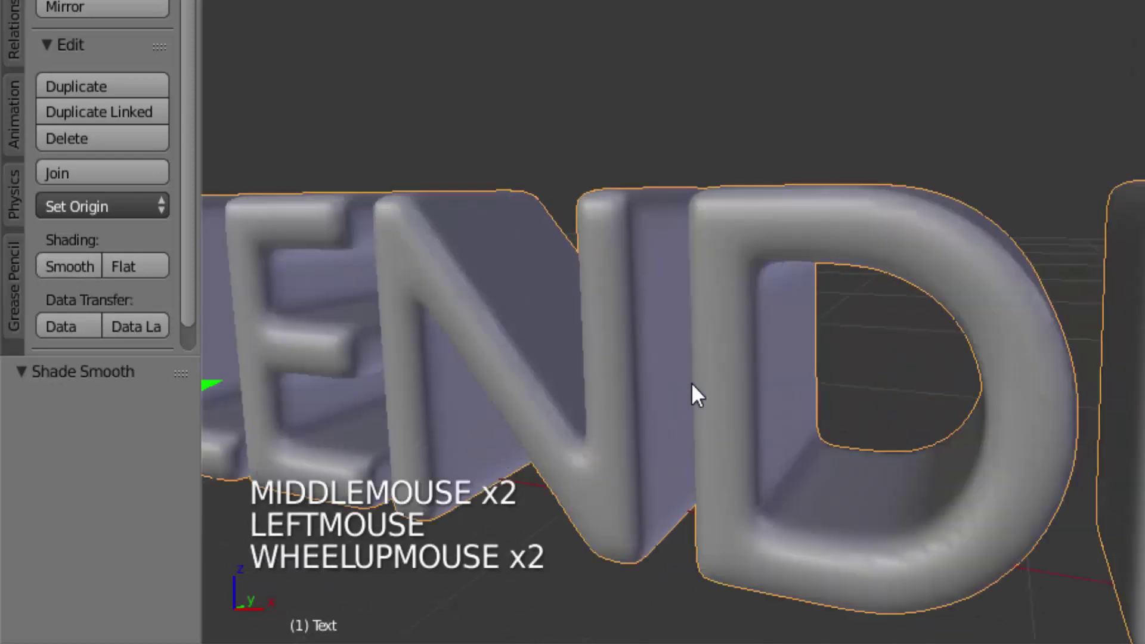
scroll(692, 381, down, 2)
middle_drag(691, 382, 728, 417)
scroll(727, 417, down, 2)
middle_drag(727, 418, 692, 322)
scroll(690, 320, down, 2)
Place the 3D cursor at the base of the text and add a plane there, scaled up as a wide ground
click(662, 315)
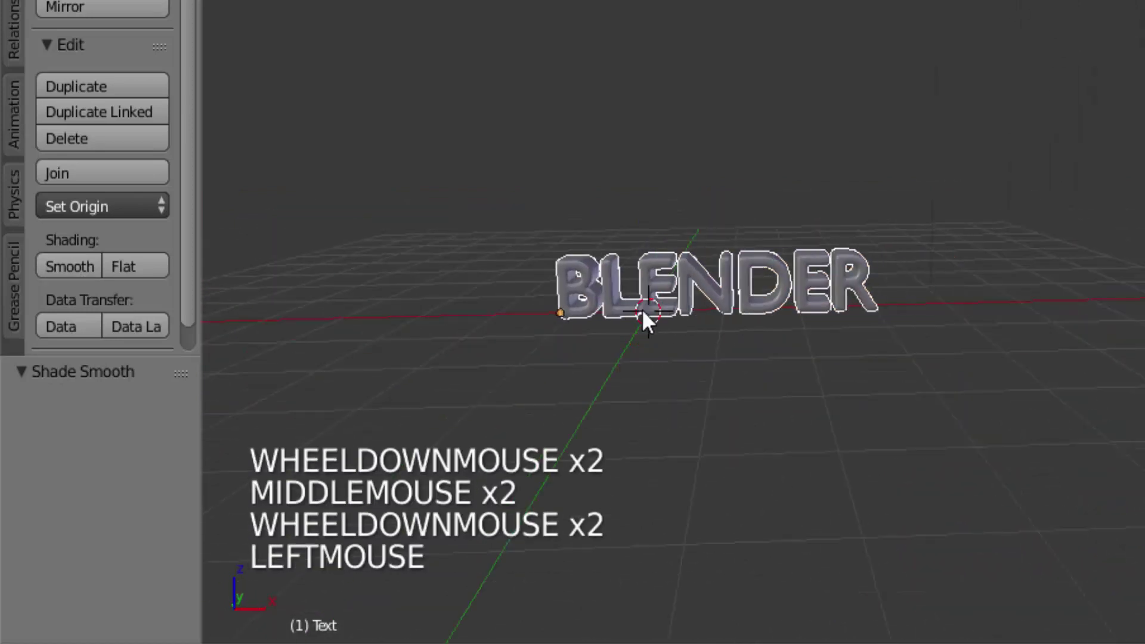
click(602, 321)
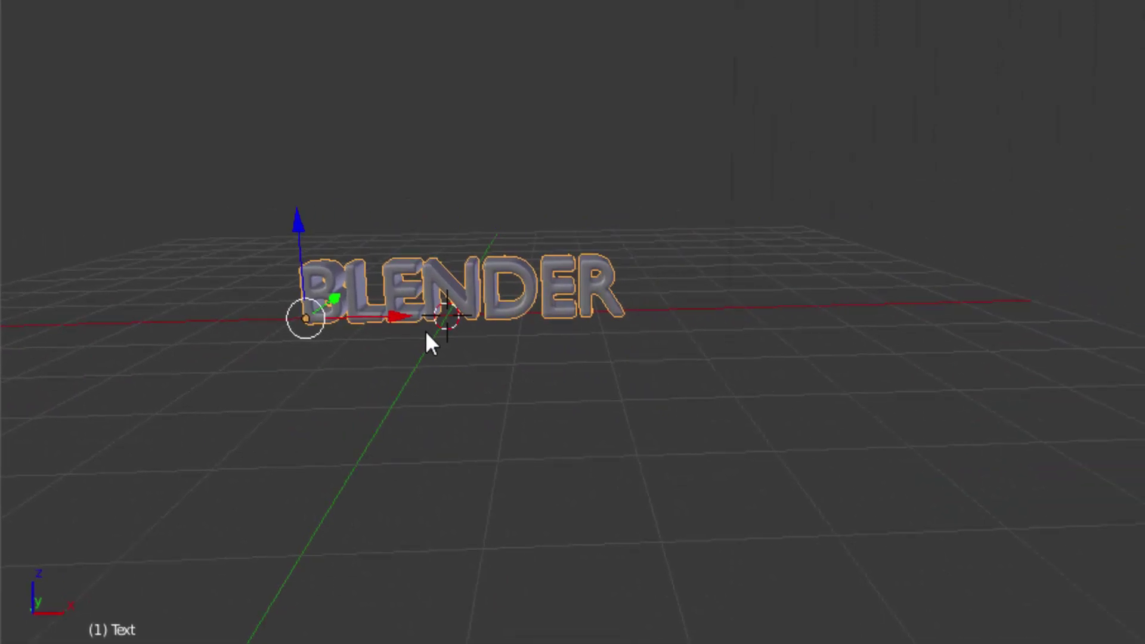
key(shift+a)
mouse_move(406, 228)
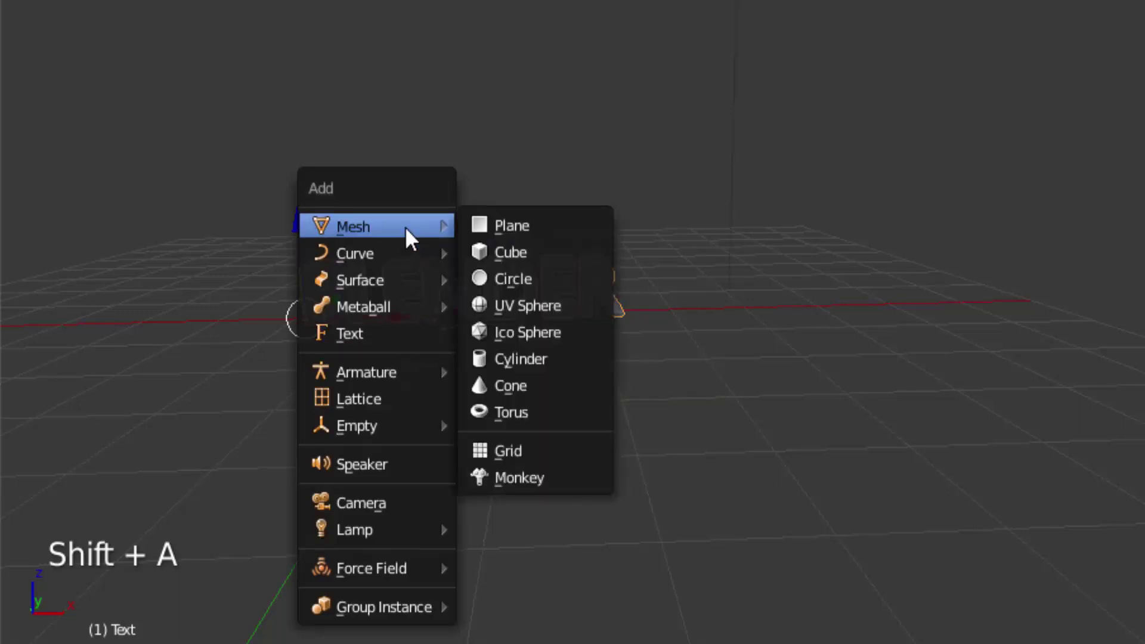
click(519, 230)
key(s)
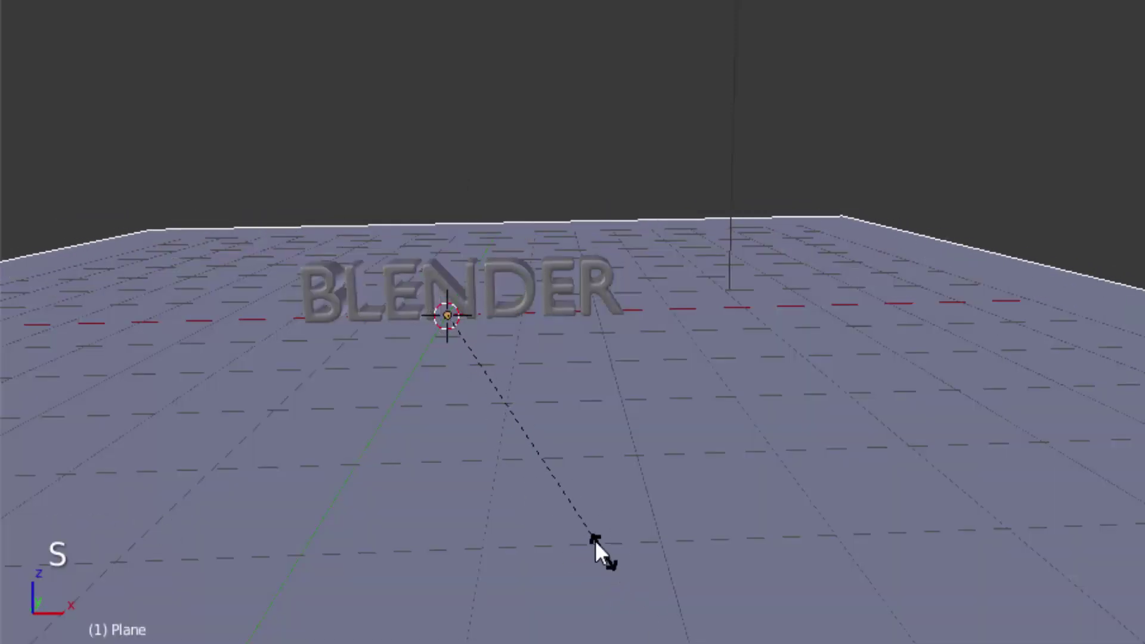
click(559, 531)
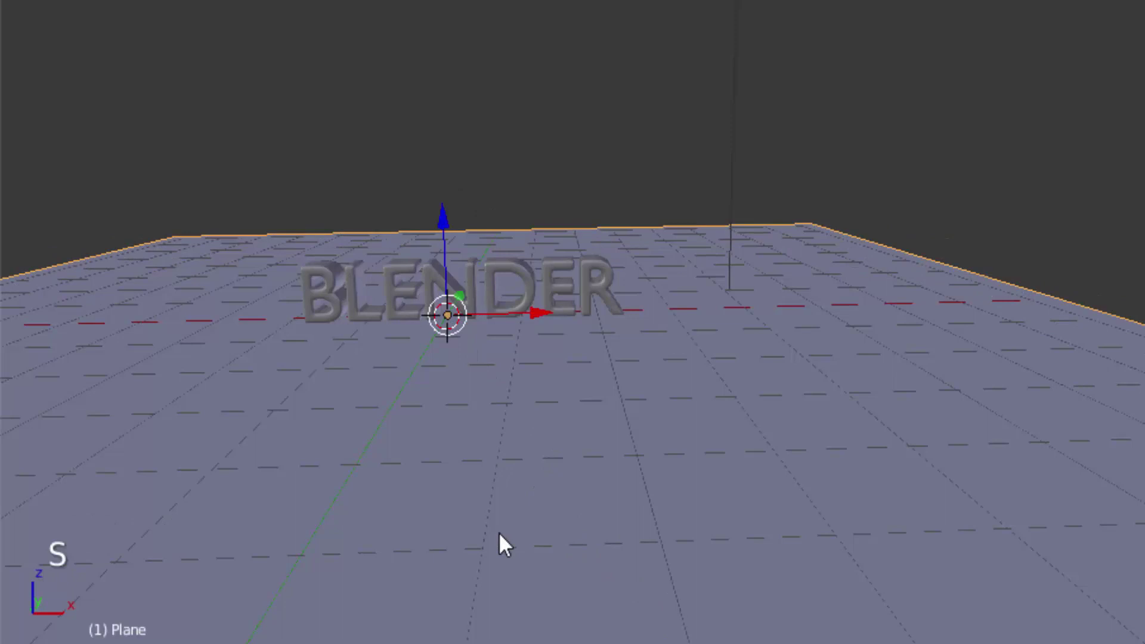
Add a smooth-shaded UV sphere at the 3D cursor and scale it by about 0.204
shift+middle_drag(467, 503, 589, 475)
scroll(589, 474, up, 1)
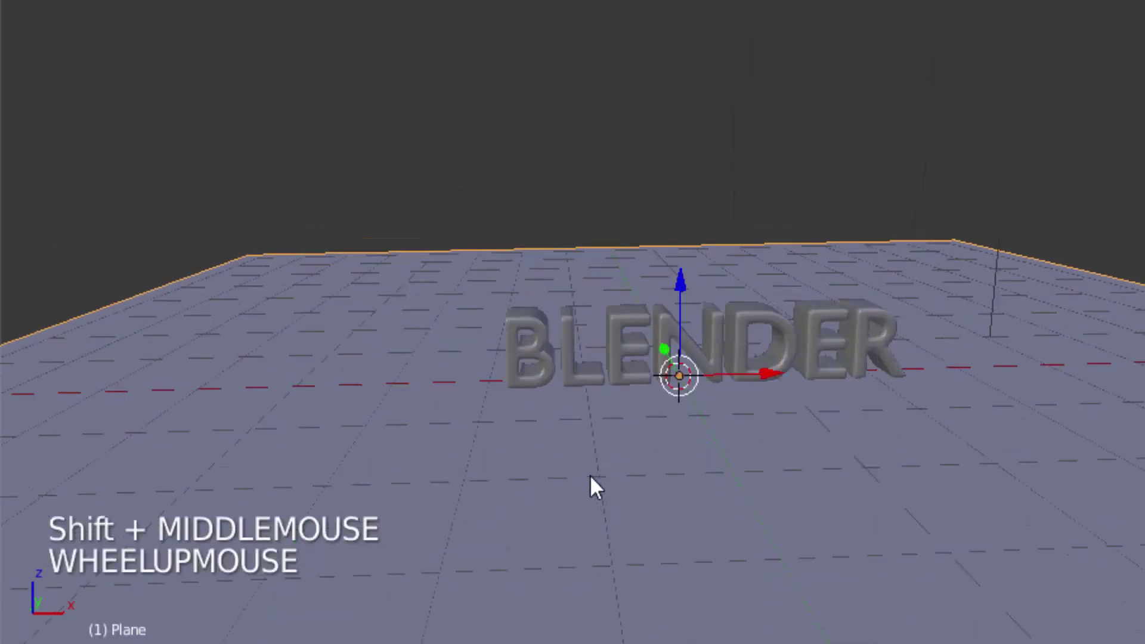
key(shift+a)
mouse_move(597, 353)
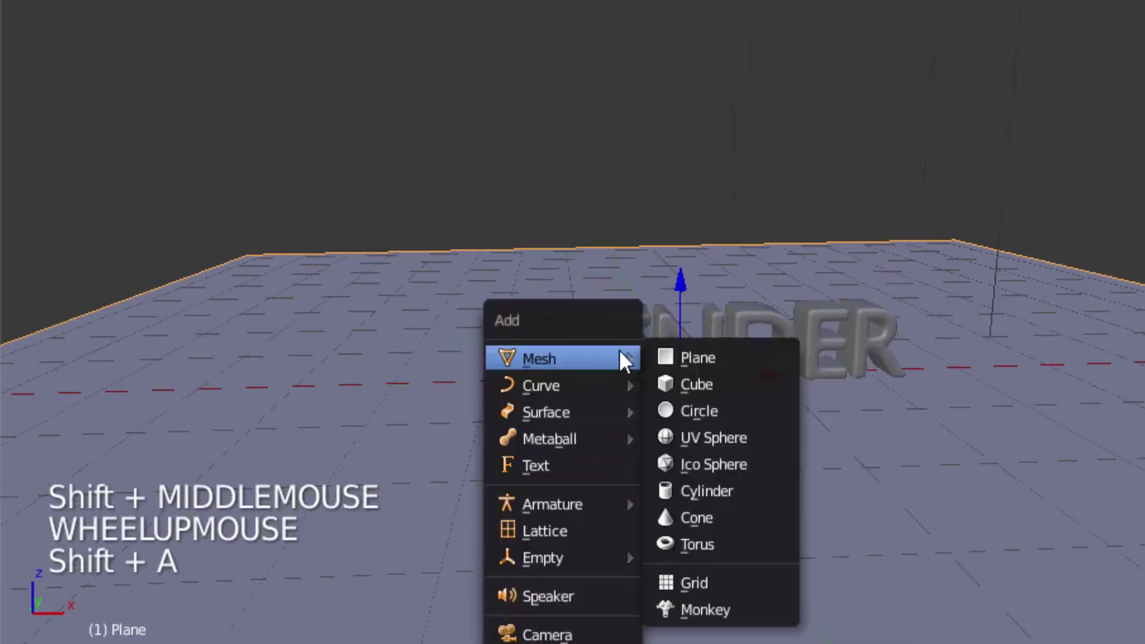
click(679, 437)
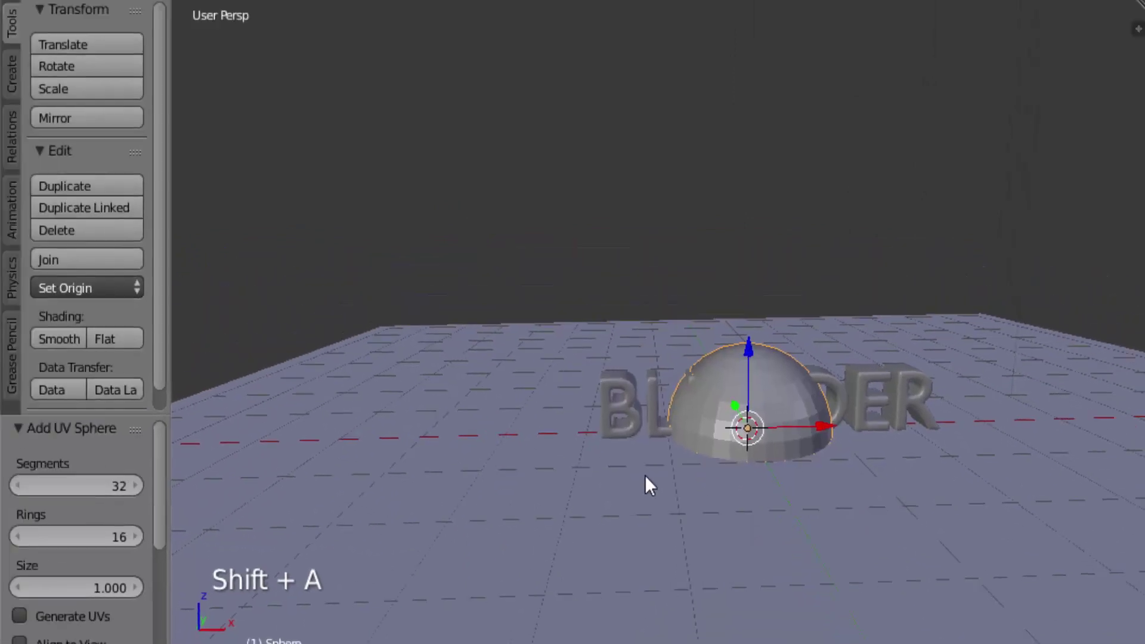
click(46, 340)
key(s)
key(s)
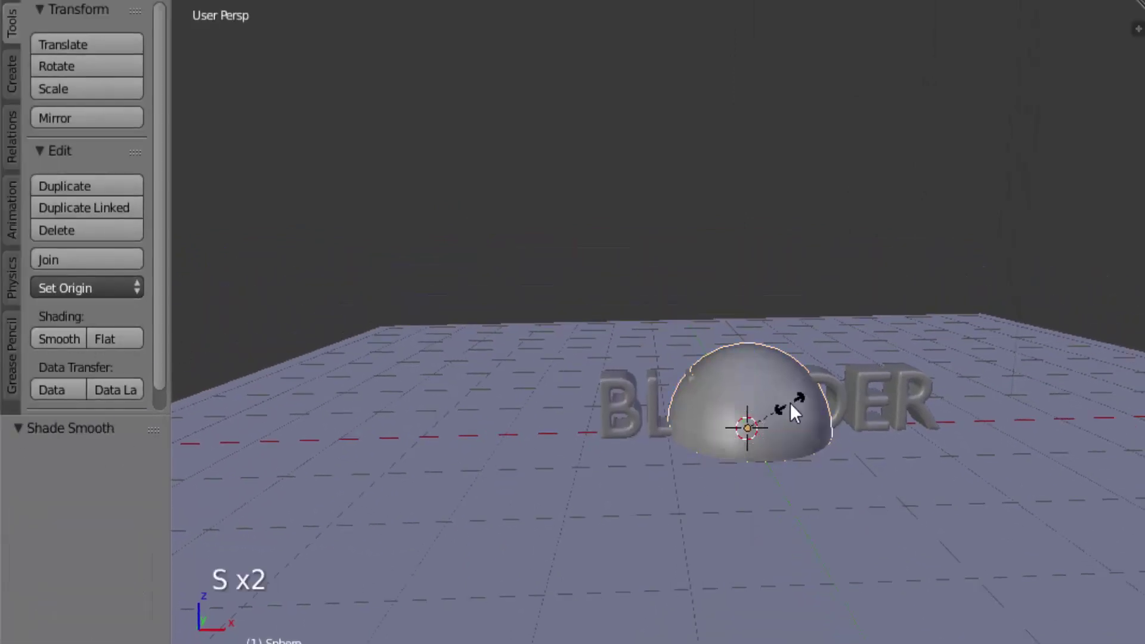
click(757, 427)
Move the sphere about -2.368 along X to sit before the letter B and raise it about 0.196 along Z
scroll(757, 428, up, 2)
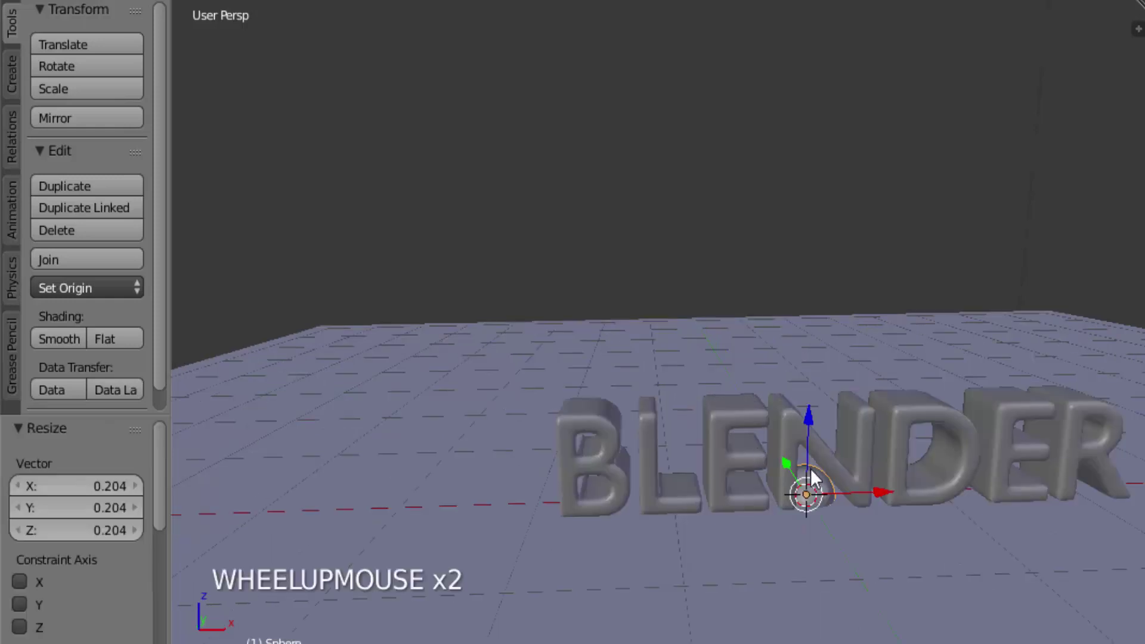
middle_drag(808, 490, 836, 486)
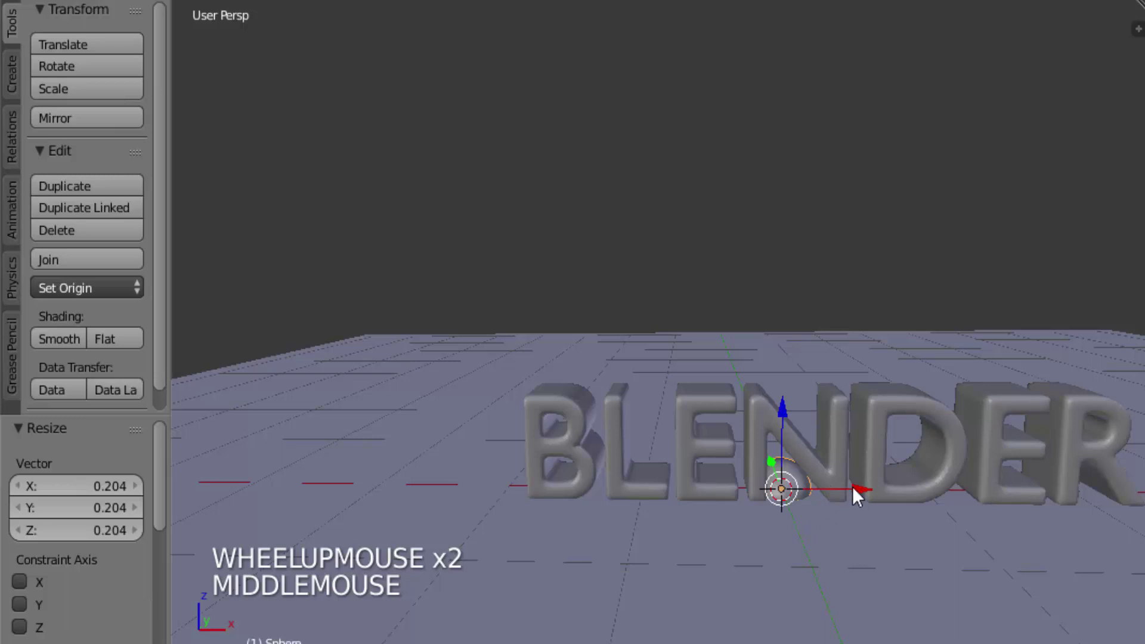
drag(852, 488, 534, 491)
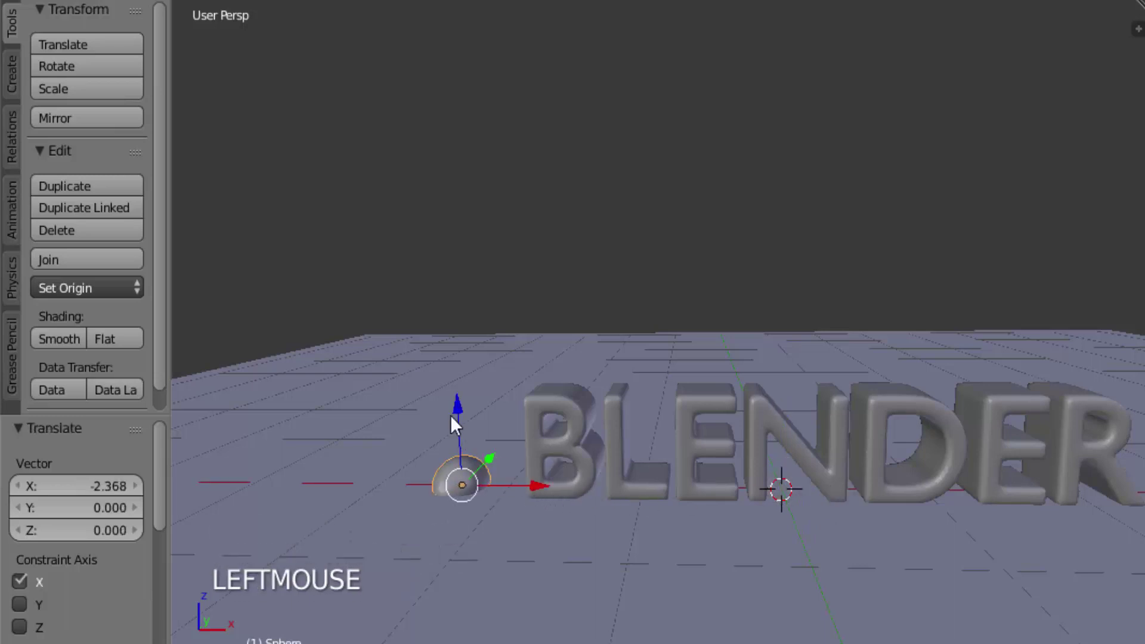
drag(451, 423, 458, 381)
Scale the sphere by about 0.566 and adjust its height so it rests on the ground plane
key(s)
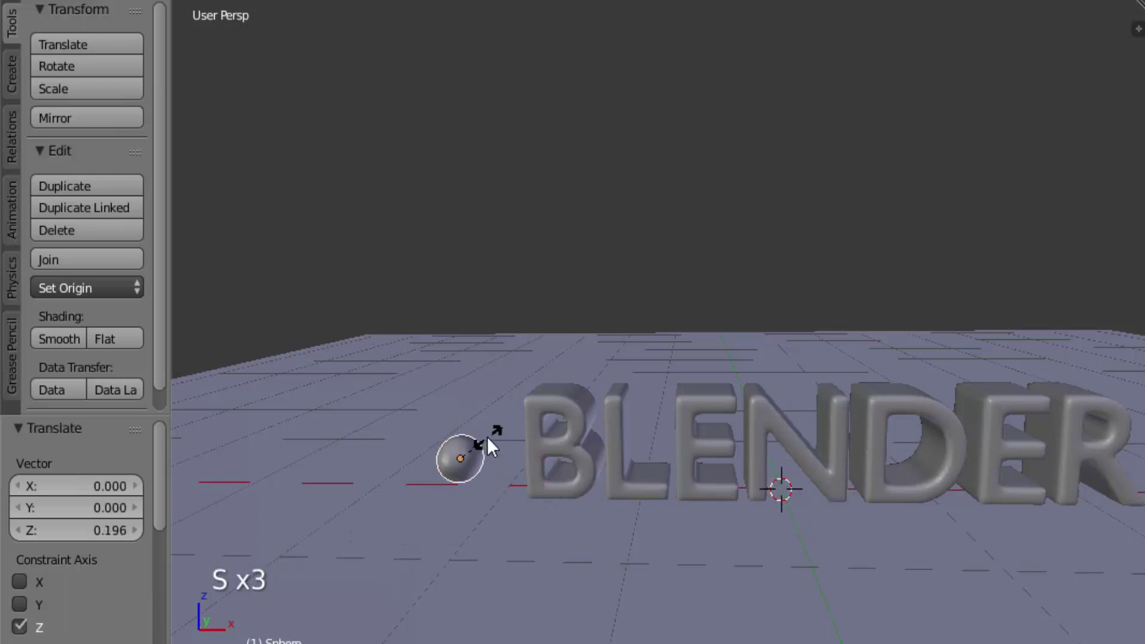
click(478, 438)
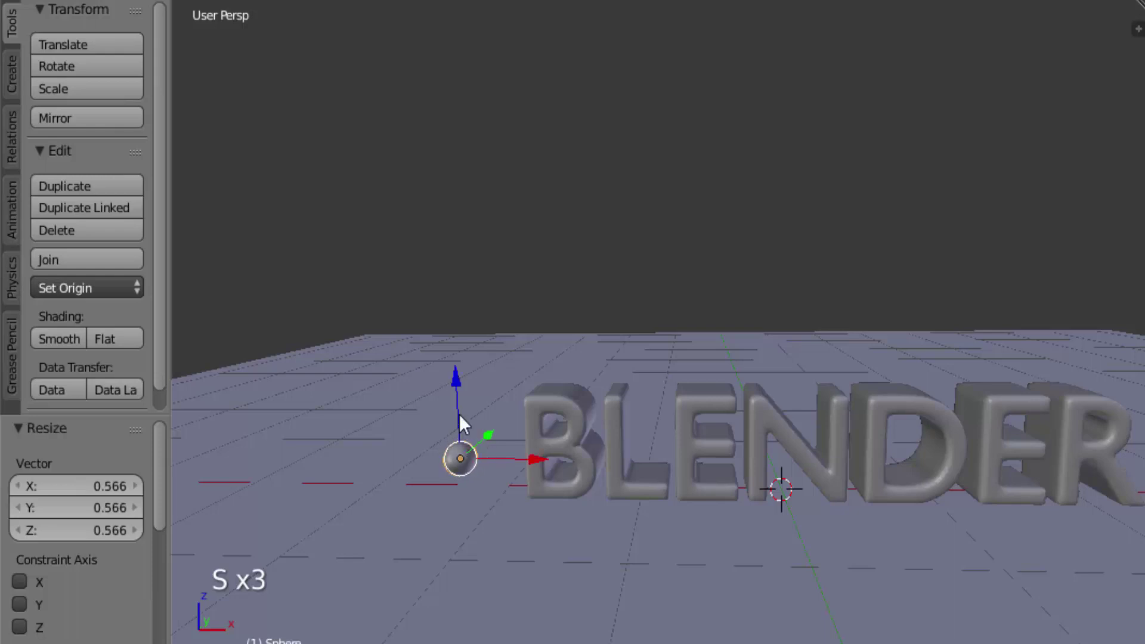
drag(453, 379, 452, 395)
scroll(486, 433, up, 1)
middle_drag(486, 424, 500, 376)
drag(400, 322, 406, 314)
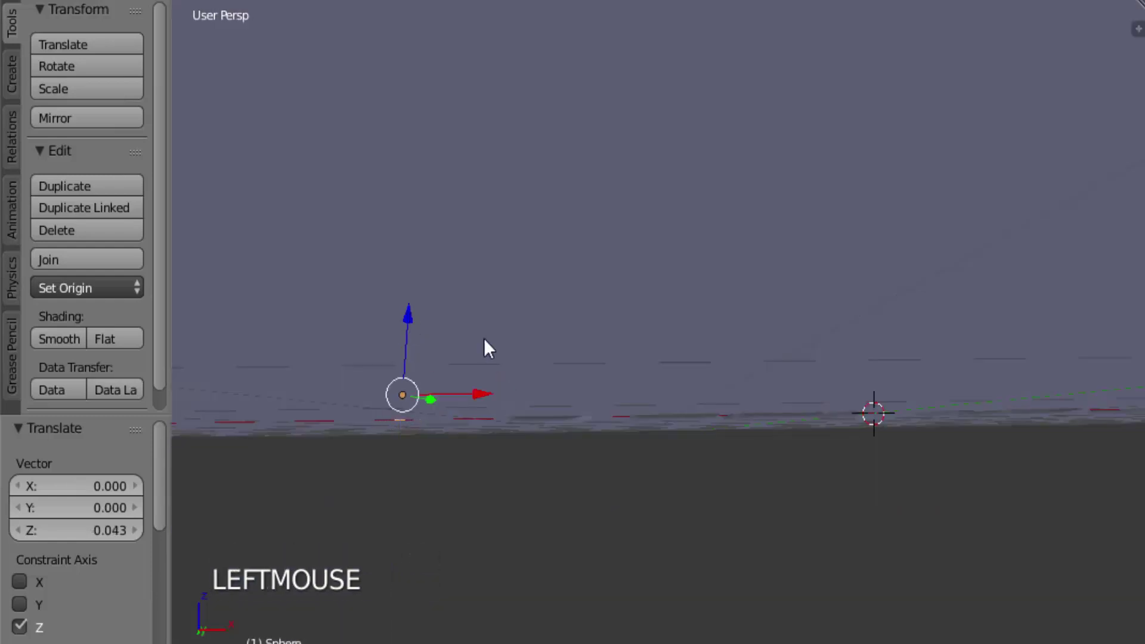
Raise the BLENDER text about 0.028 along Z so its base rests on the ground plane
middle_drag(485, 345, 553, 325)
middle_click(692, 356)
click(709, 373)
key(ctrl+z)
drag(582, 262, 581, 238)
middle_drag(602, 264, 828, 398)
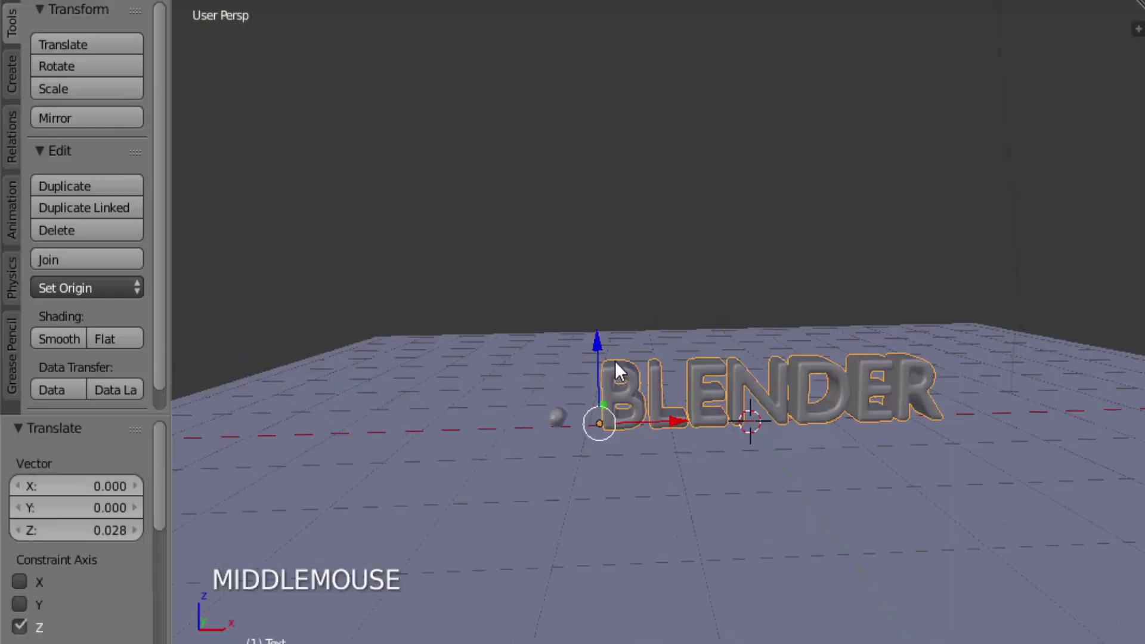
Give the ground plane a new material and switch the render engine to Cycles Render
scroll(829, 399, up, 2)
click(831, 398)
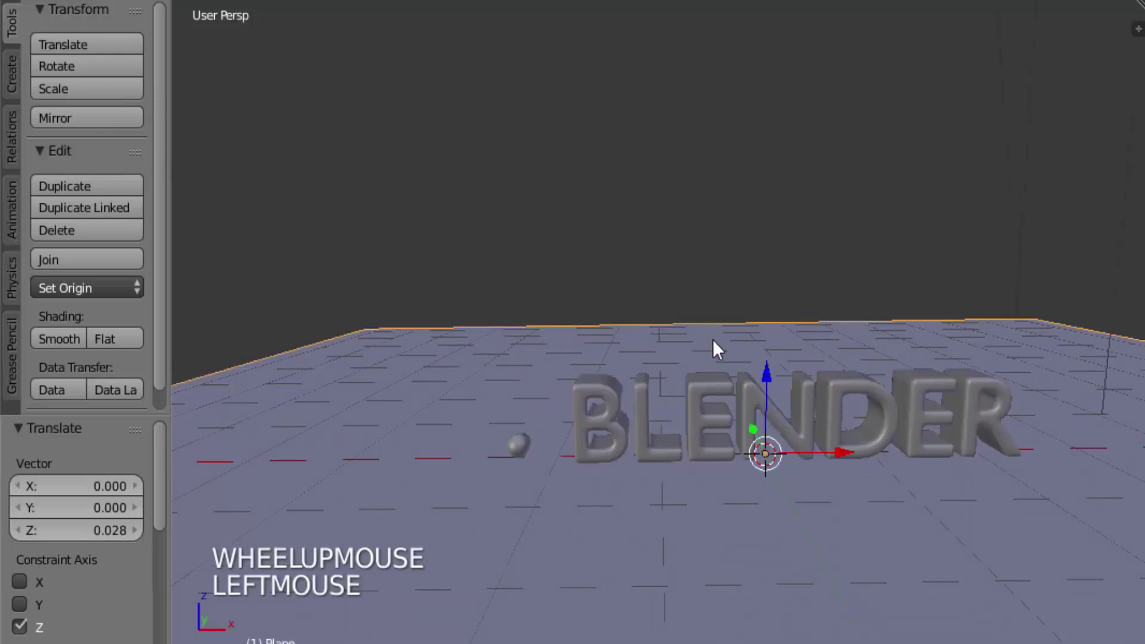
scroll(759, 403, down, 2)
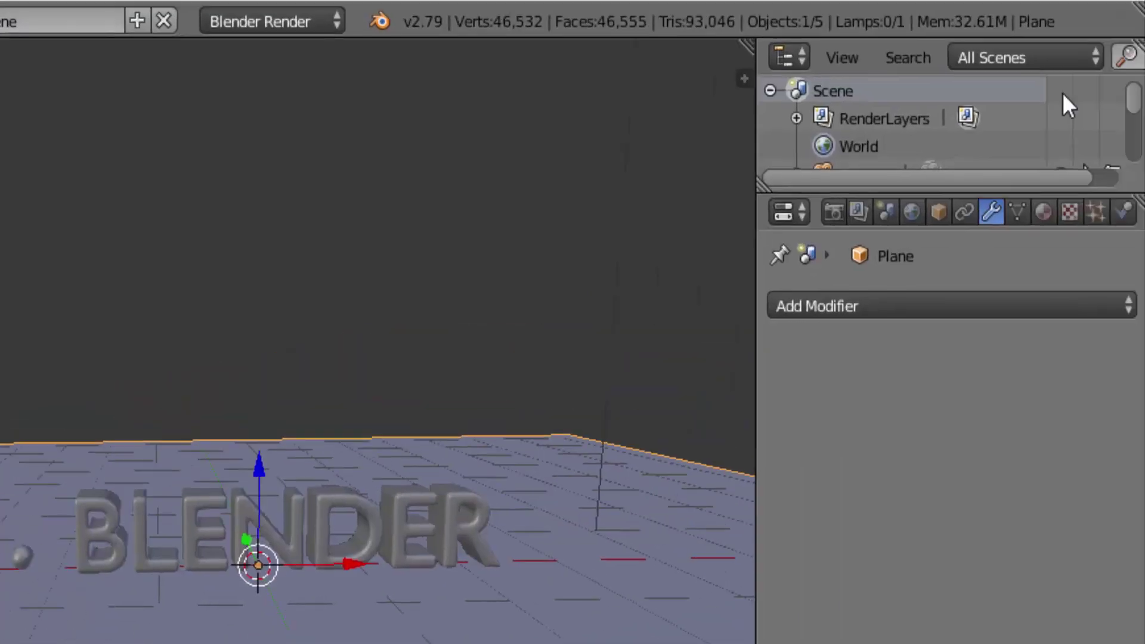
click(1045, 213)
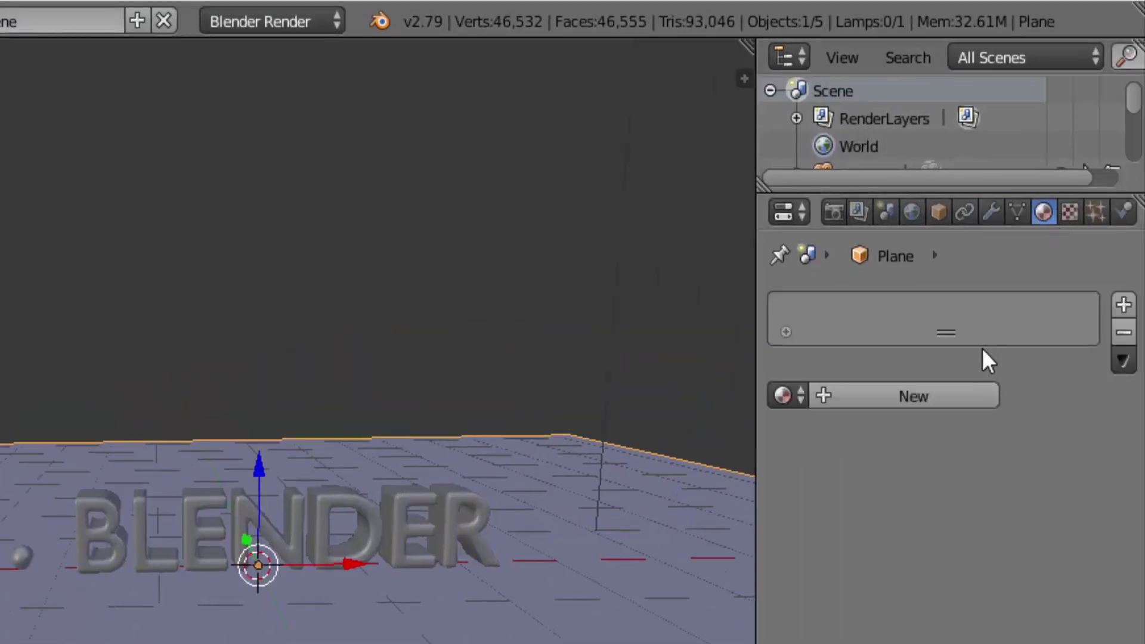
click(903, 396)
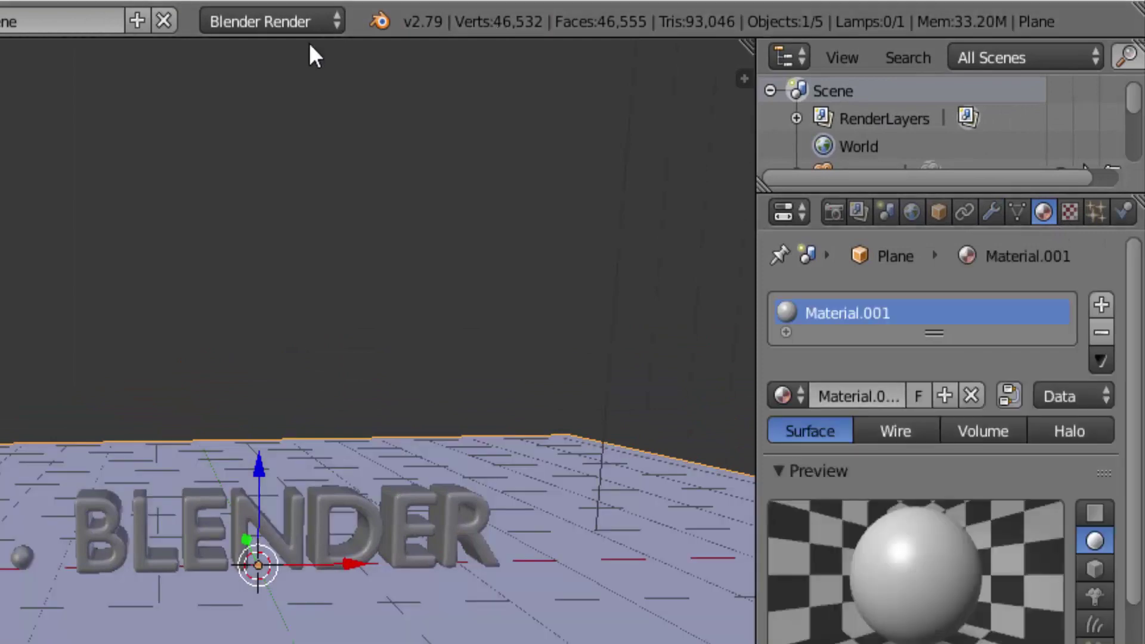
click(299, 21)
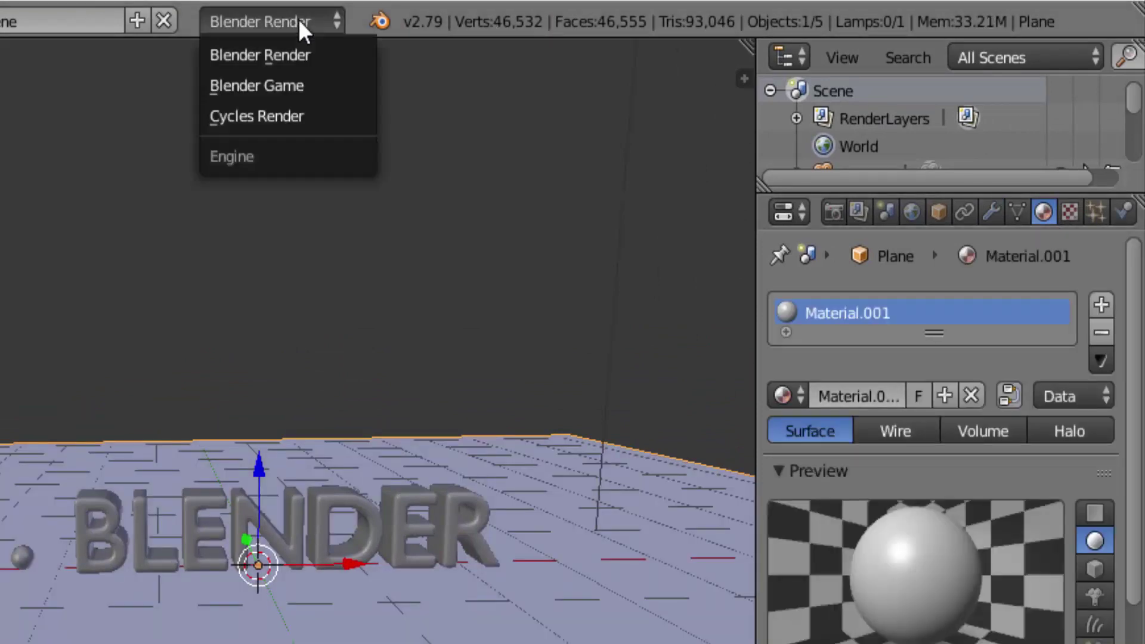
click(256, 123)
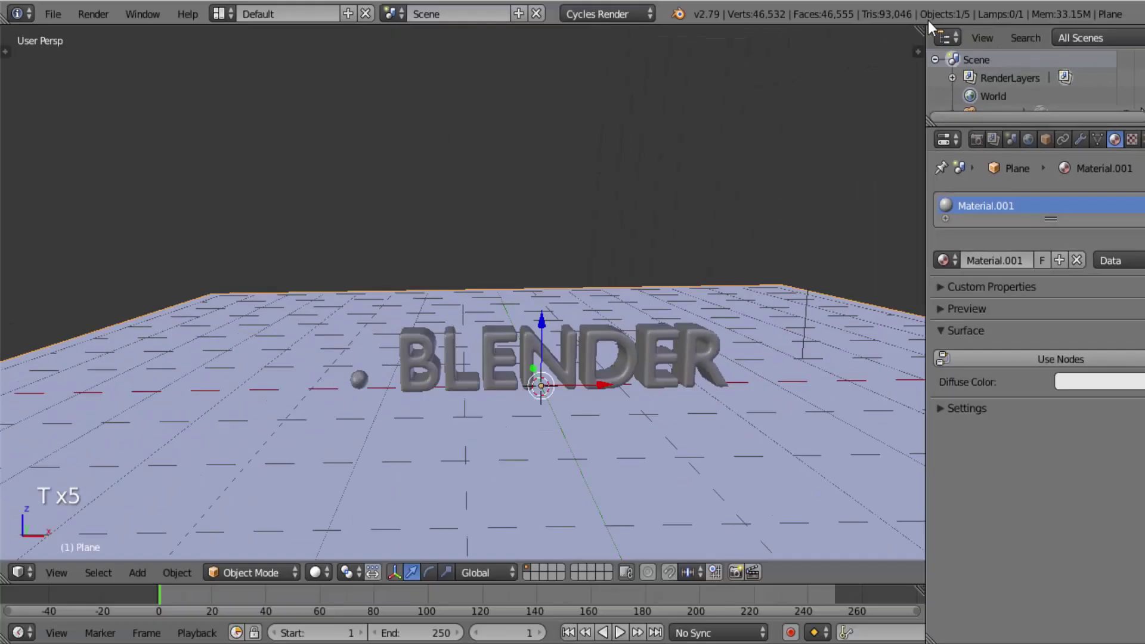
Split the 3D view into two side-by-side areas and turn the one beside the properties into a Node Editor without its sidebar
drag(745, 45, 376, 146)
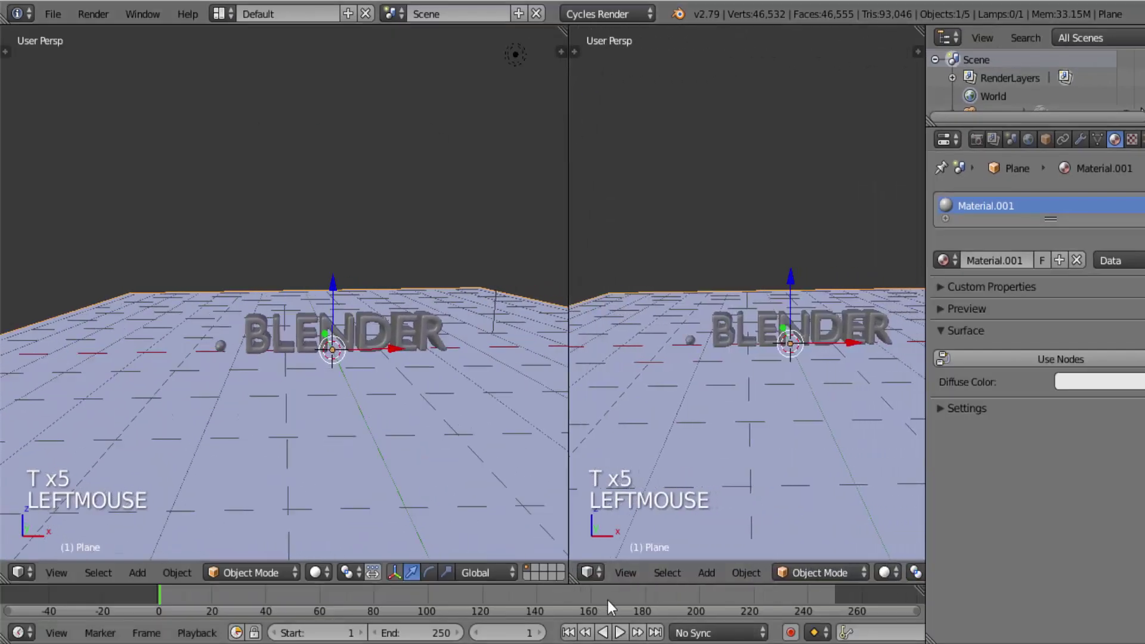
click(590, 572)
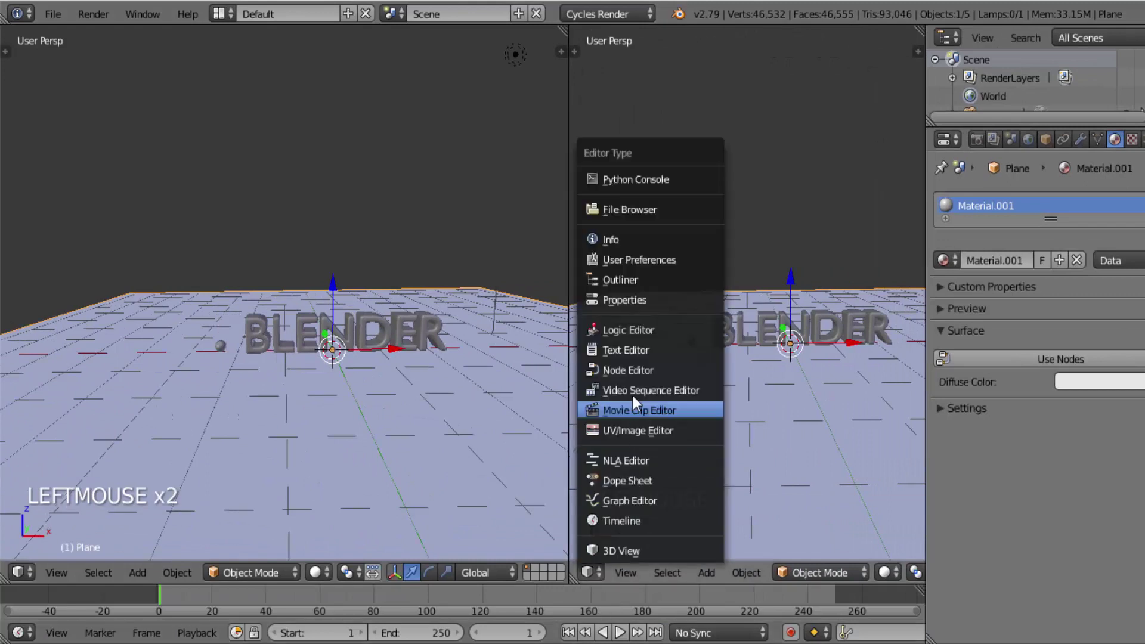
click(635, 367)
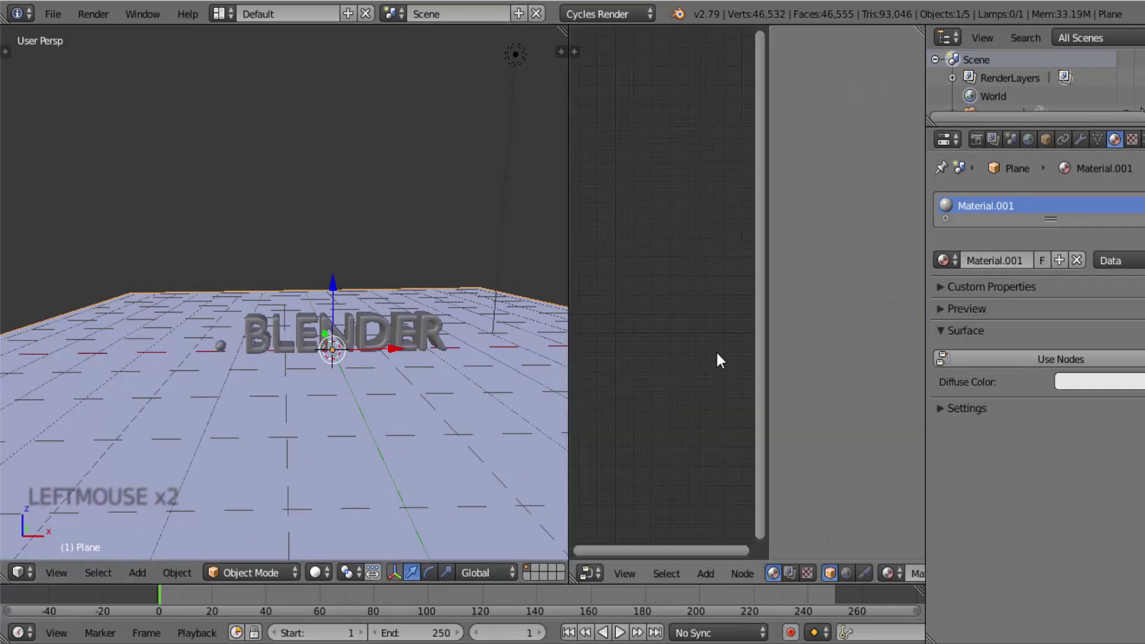
key(n)
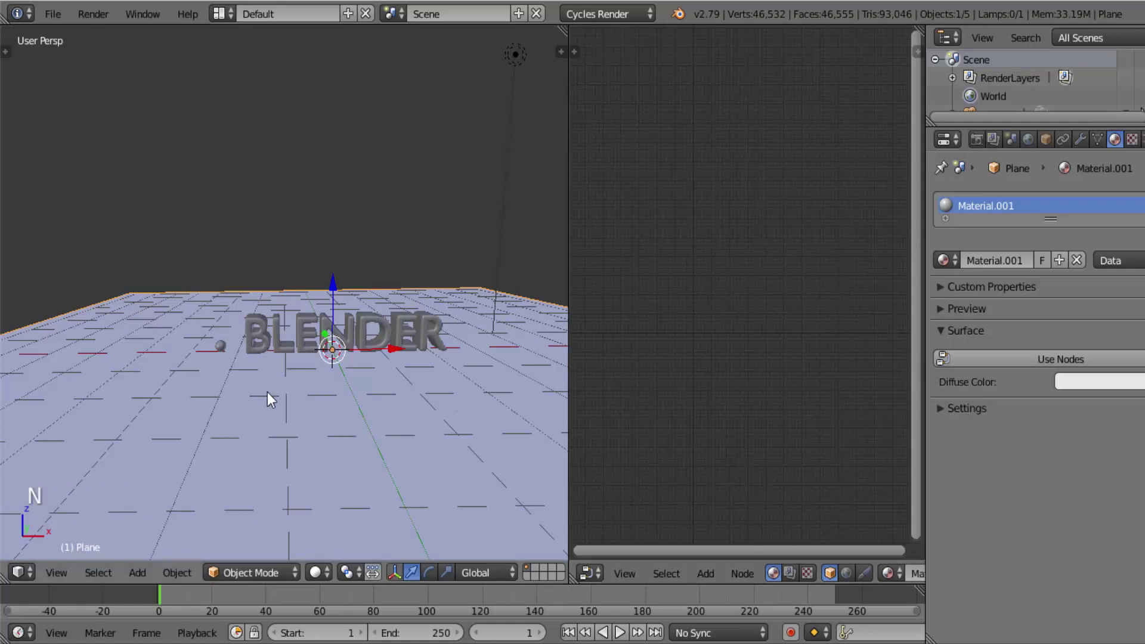
Switch the remaining 3D view to Rendered shading to preview the text, sphere and plane in Cycles
key(shift+z)
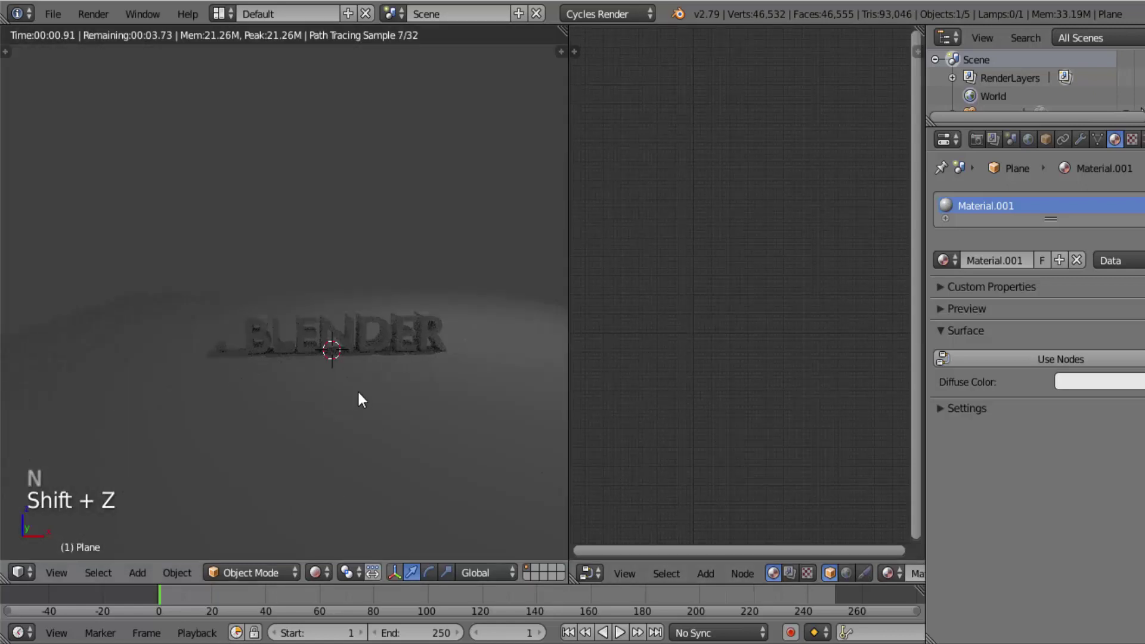
shift+middle_drag(332, 395, 323, 401)
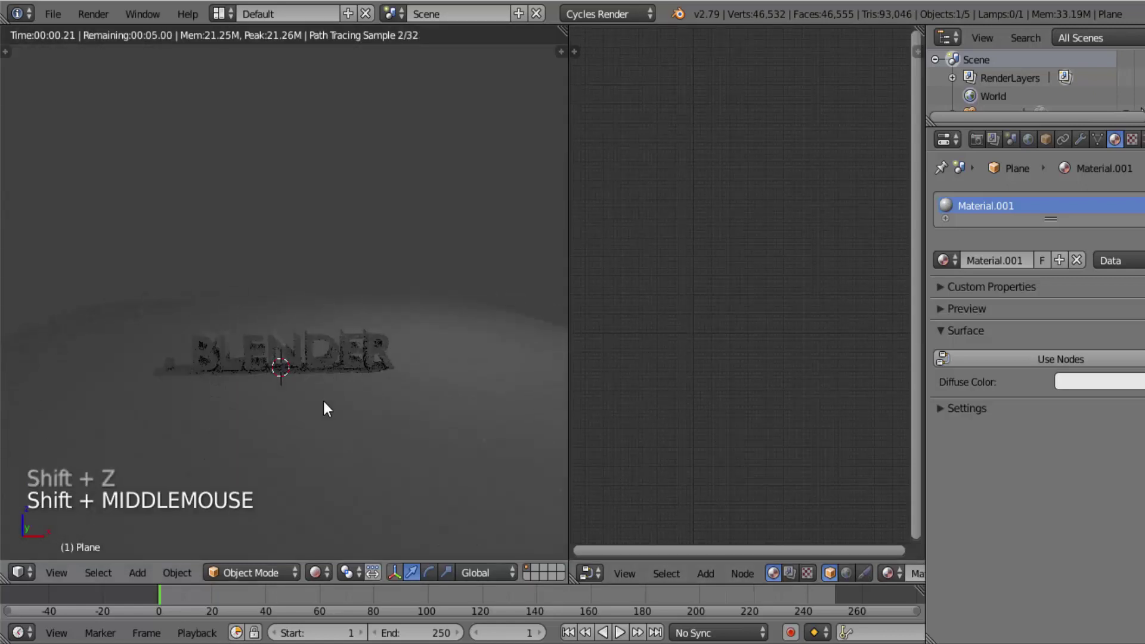
scroll(323, 400, up, 2)
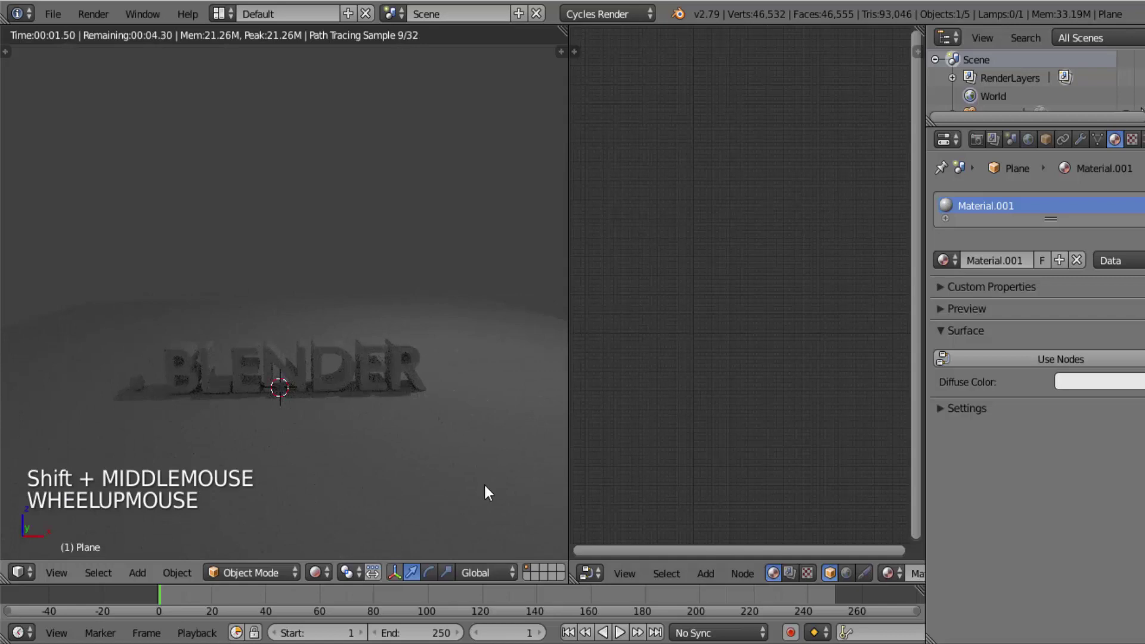
Enable nodes on the ground plane's material and set its Diffuse BSDF color to near-black, R 0.094, G 0.082, B 0.082
click(1100, 360)
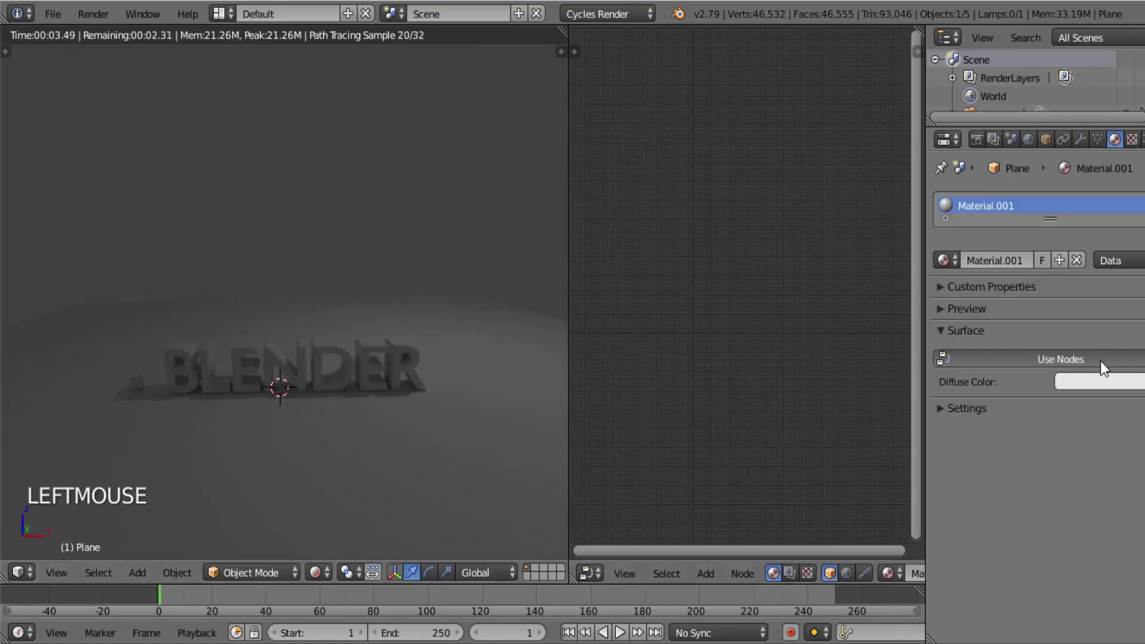
scroll(845, 385, up, 13)
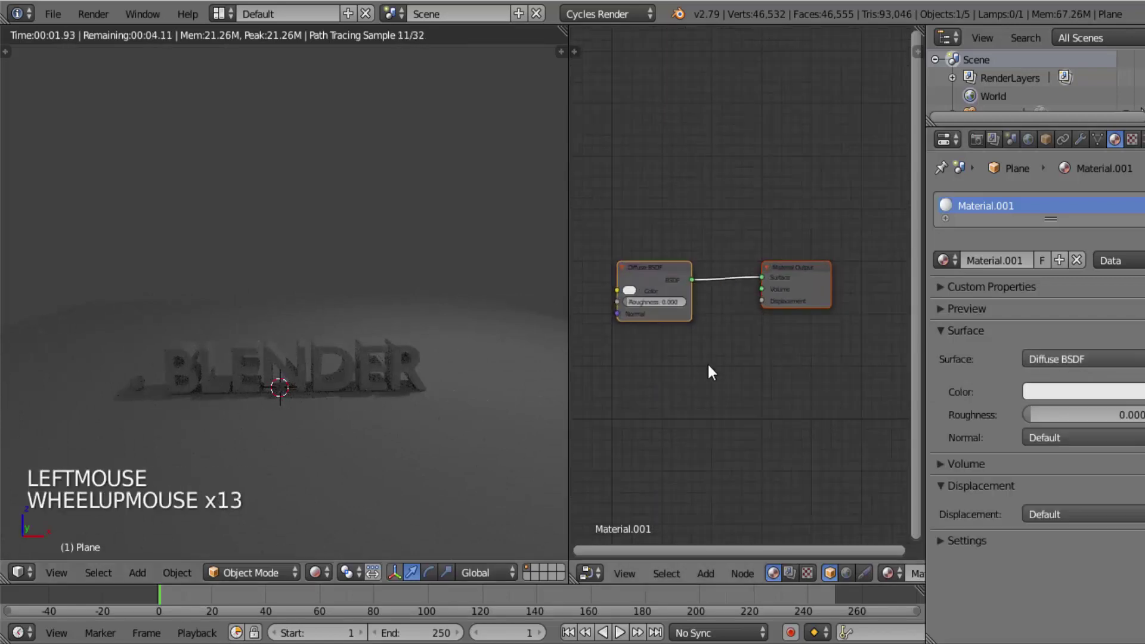
scroll(709, 366, up, 4)
middle_drag(716, 341, 735, 343)
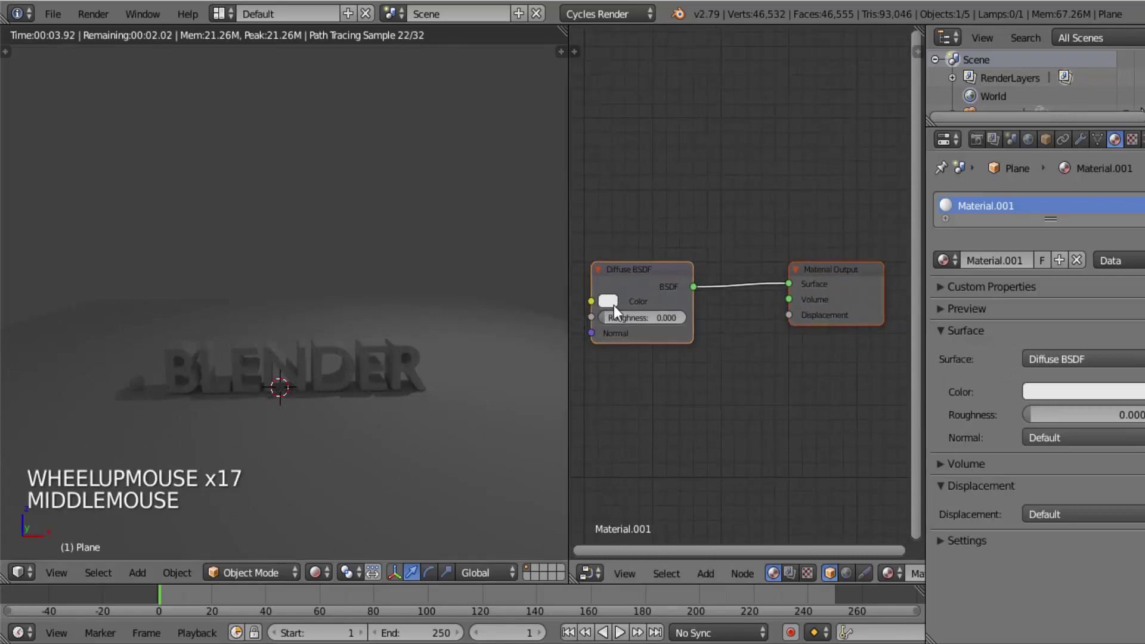
click(608, 301)
click(661, 153)
drag(662, 153, 656, 151)
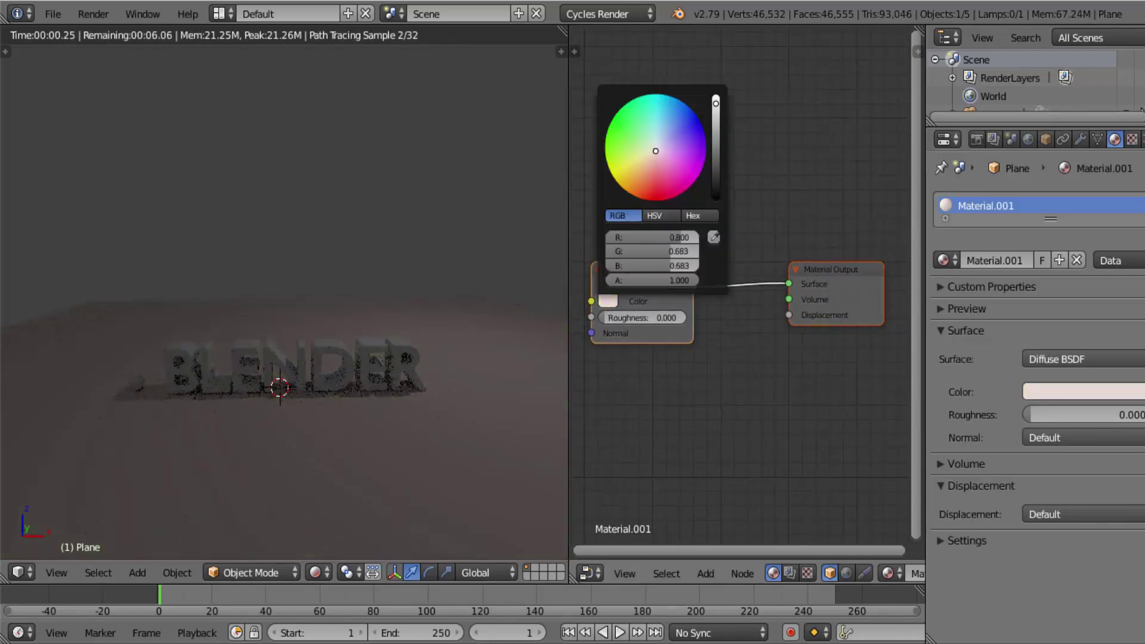
drag(715, 104, 716, 164)
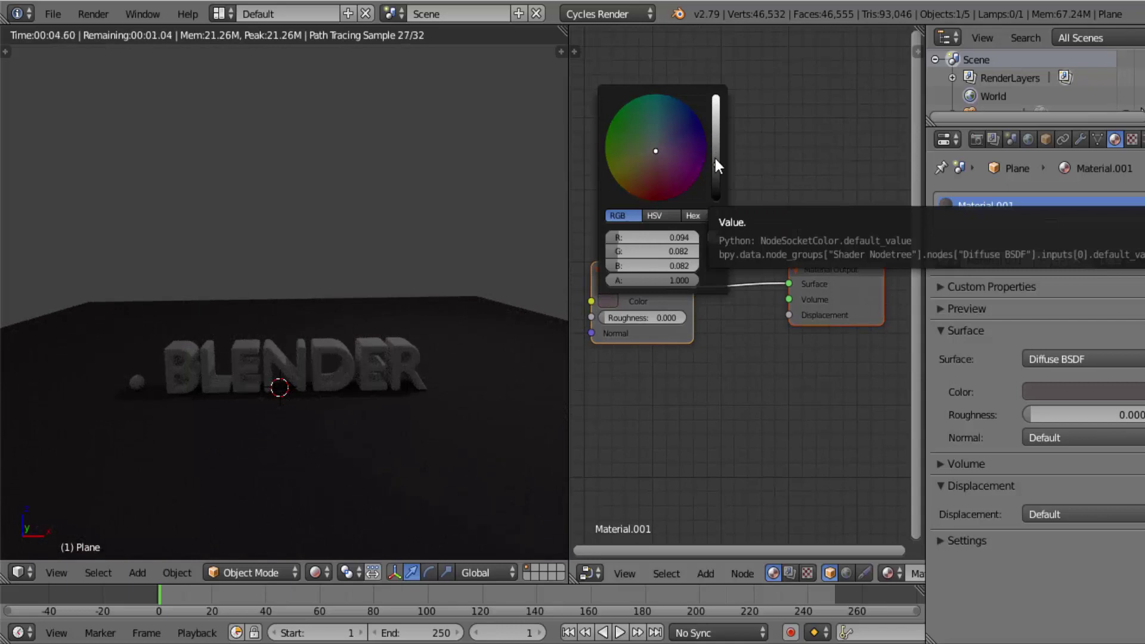
Give the BLENDER text a new material and remove its default Diffuse BSDF node
click(409, 357)
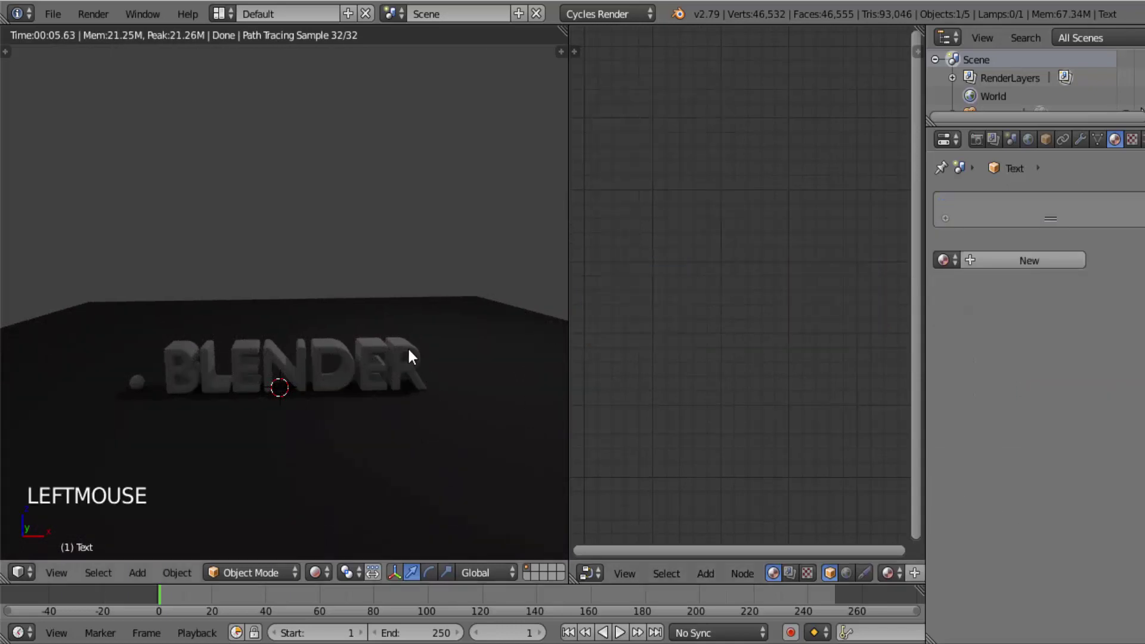
click(994, 261)
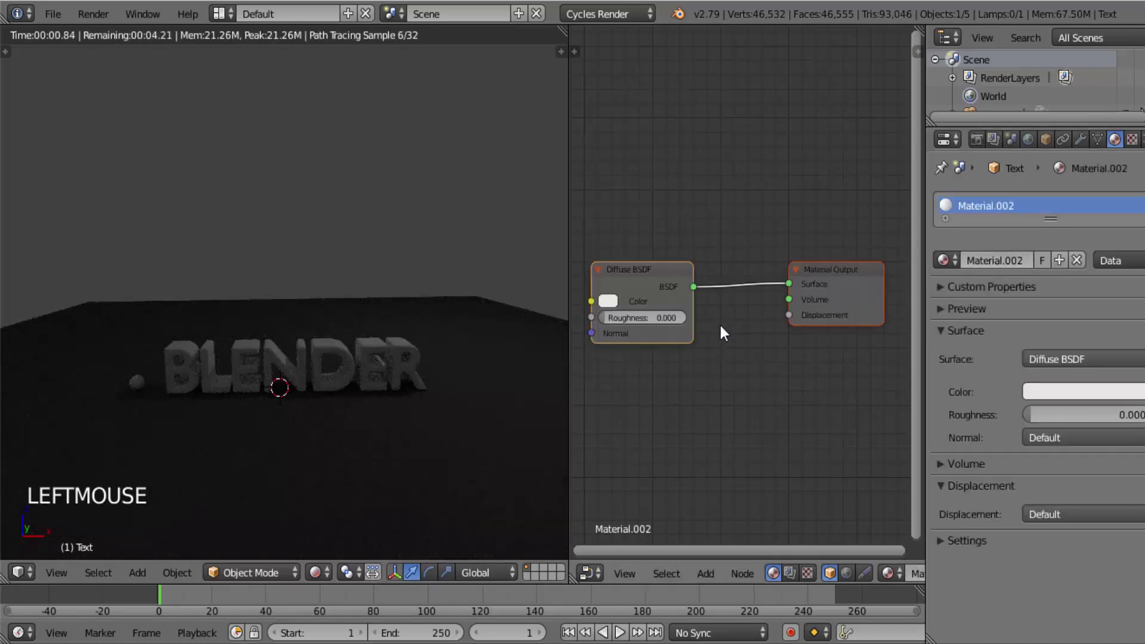
mouse_move(732, 257)
ctrl+mouse_down()
mouse_move(736, 248)
mouse_move(742, 393)
ctrl+mouse_up()
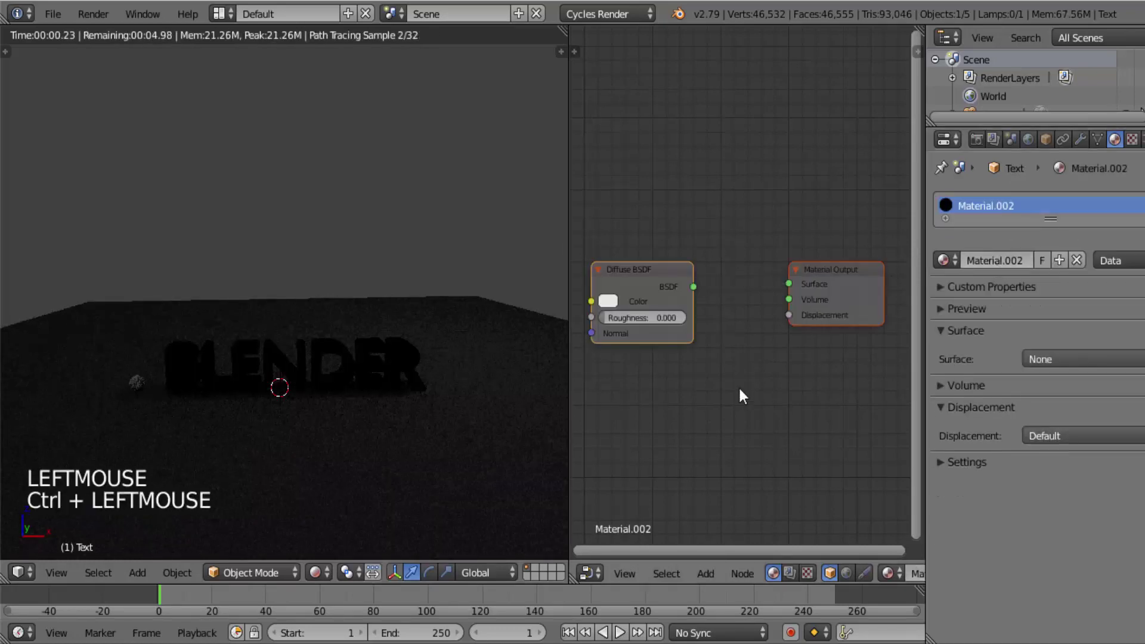
click(663, 287)
key(x)
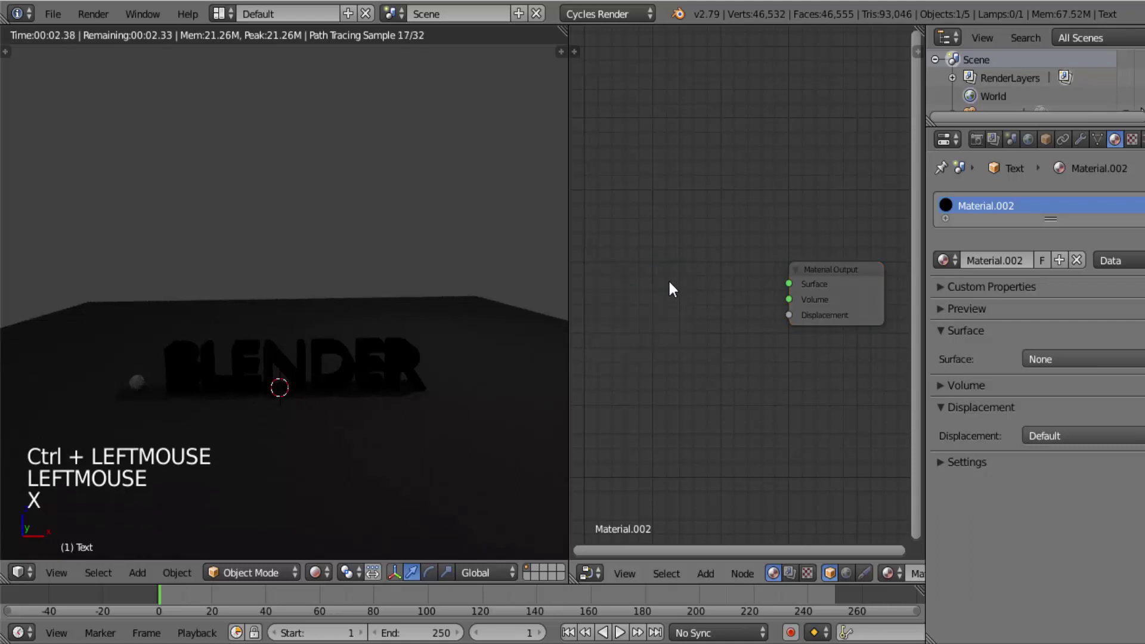
Add a Glass BSDF node to the text's material and connect it to the Material Output's Surface
key(shift+a)
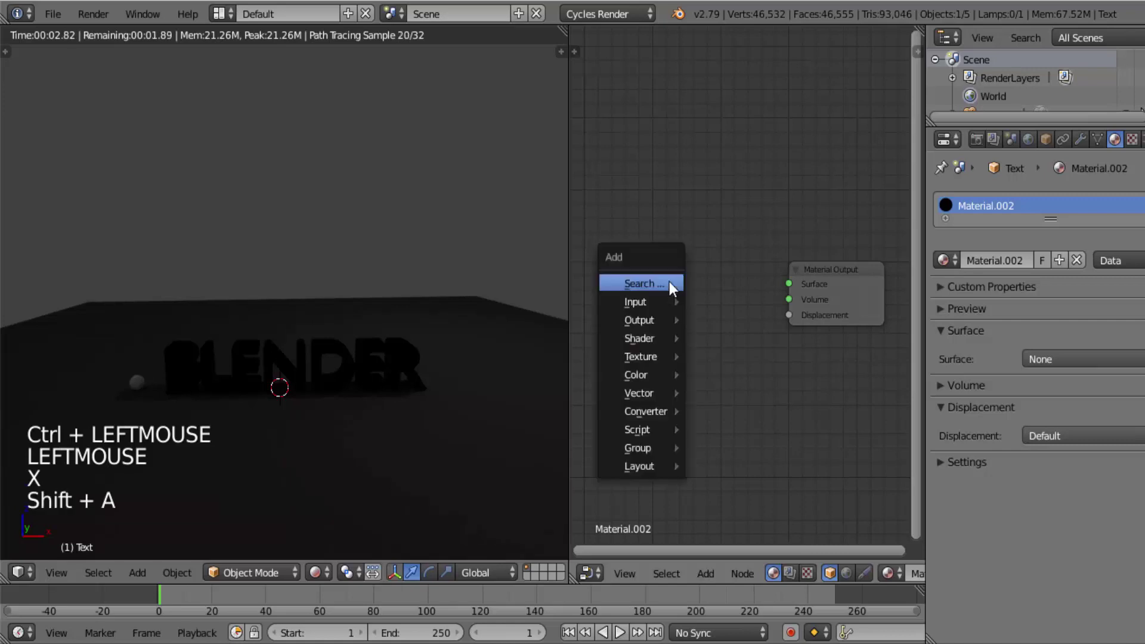
mouse_move(673, 322)
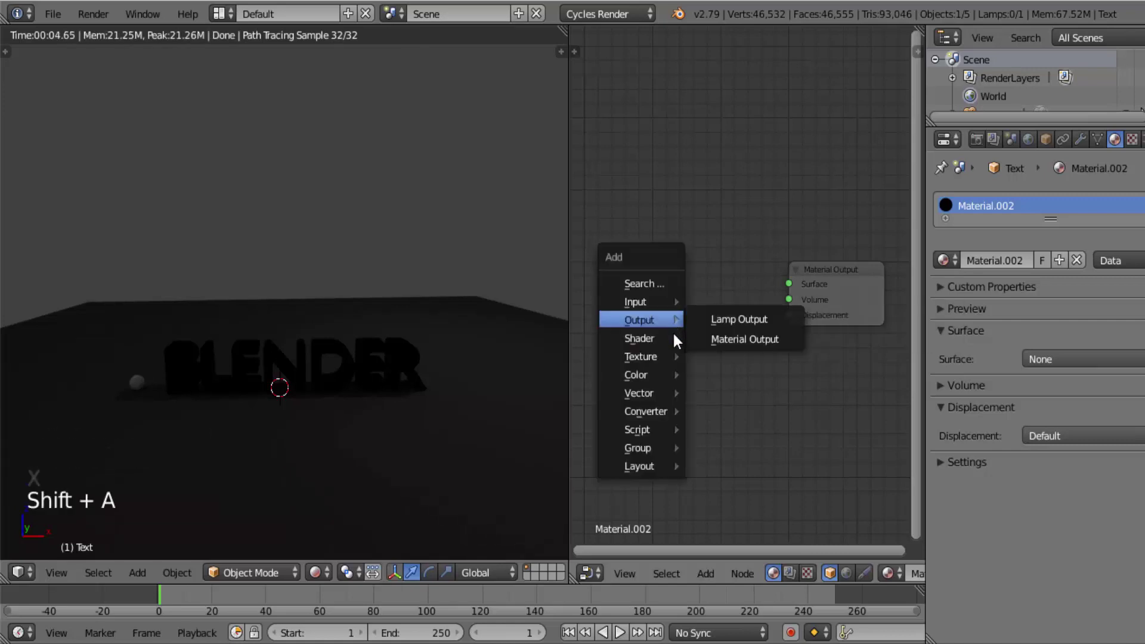
mouse_move(670, 352)
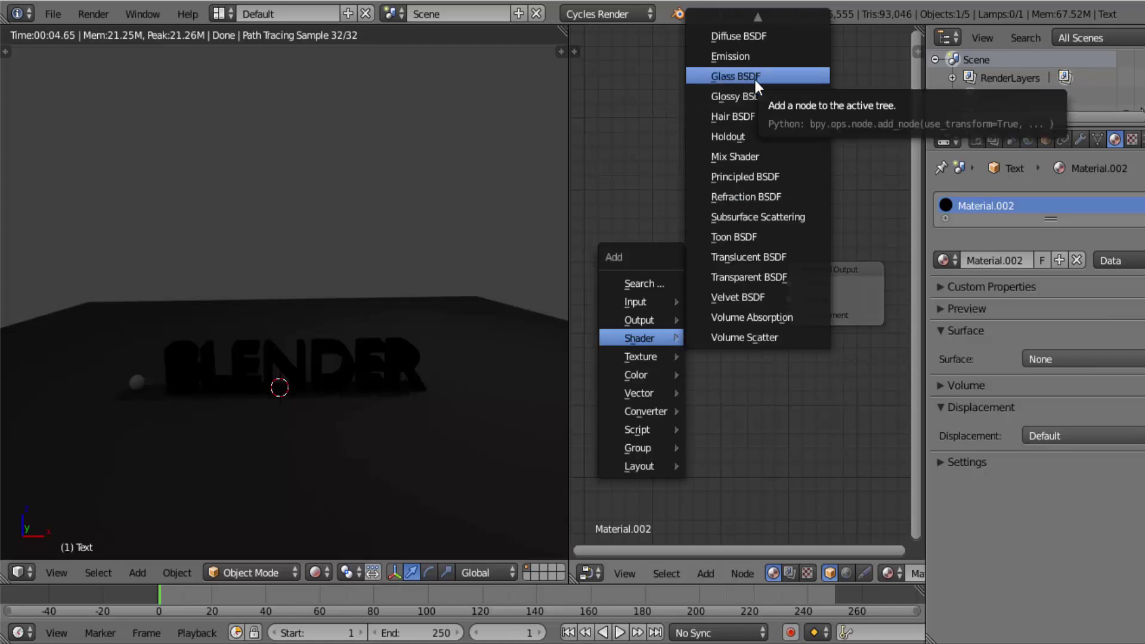
click(754, 80)
click(632, 245)
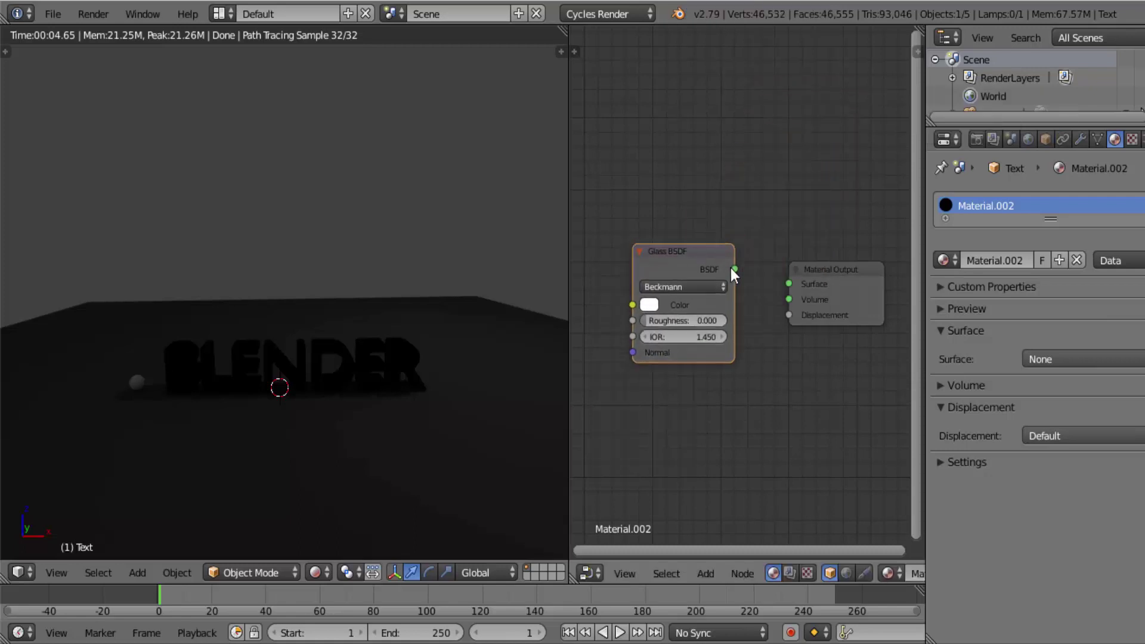
drag(734, 270, 791, 285)
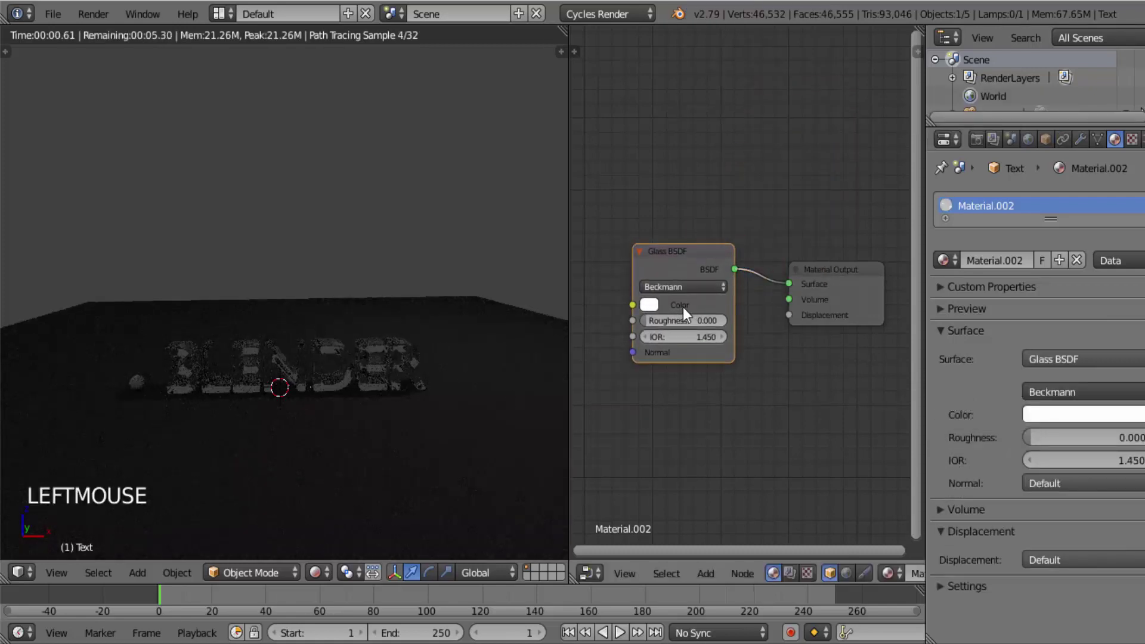
Tint the text's Glass BSDF color pale cyan, with R 0.853, G 1.000 and B 1.000
click(649, 305)
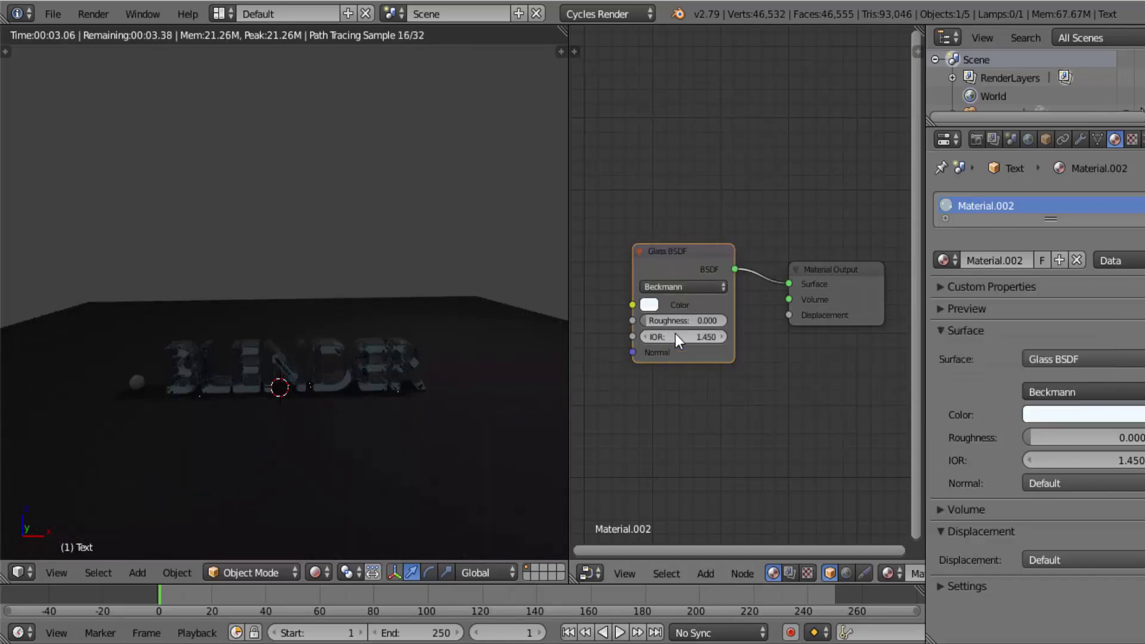
click(646, 305)
click(696, 148)
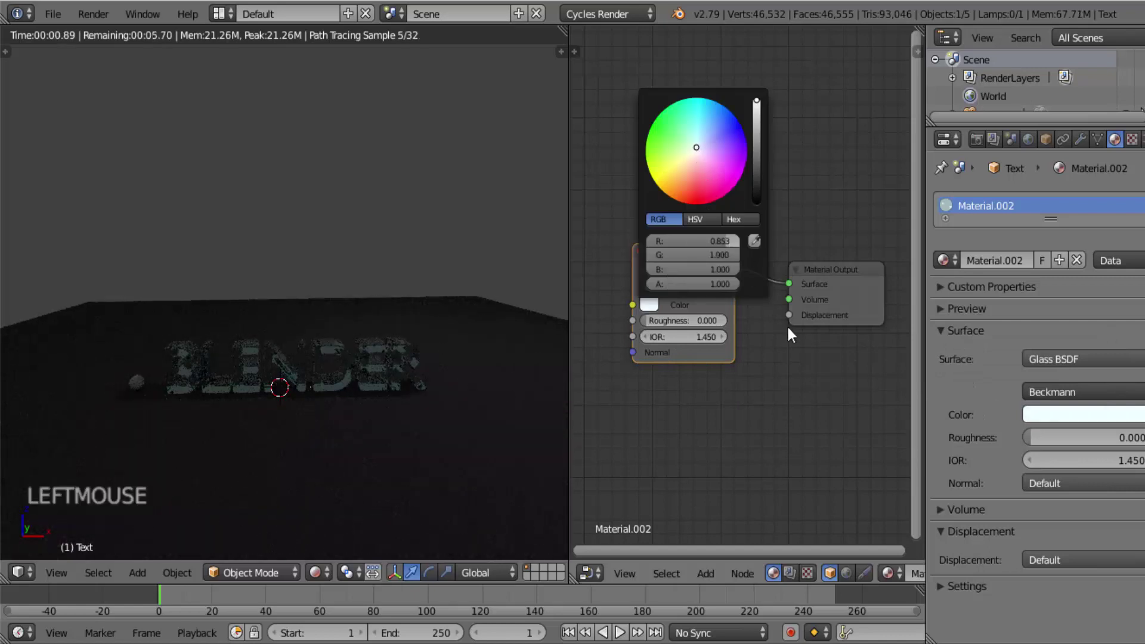
click(814, 390)
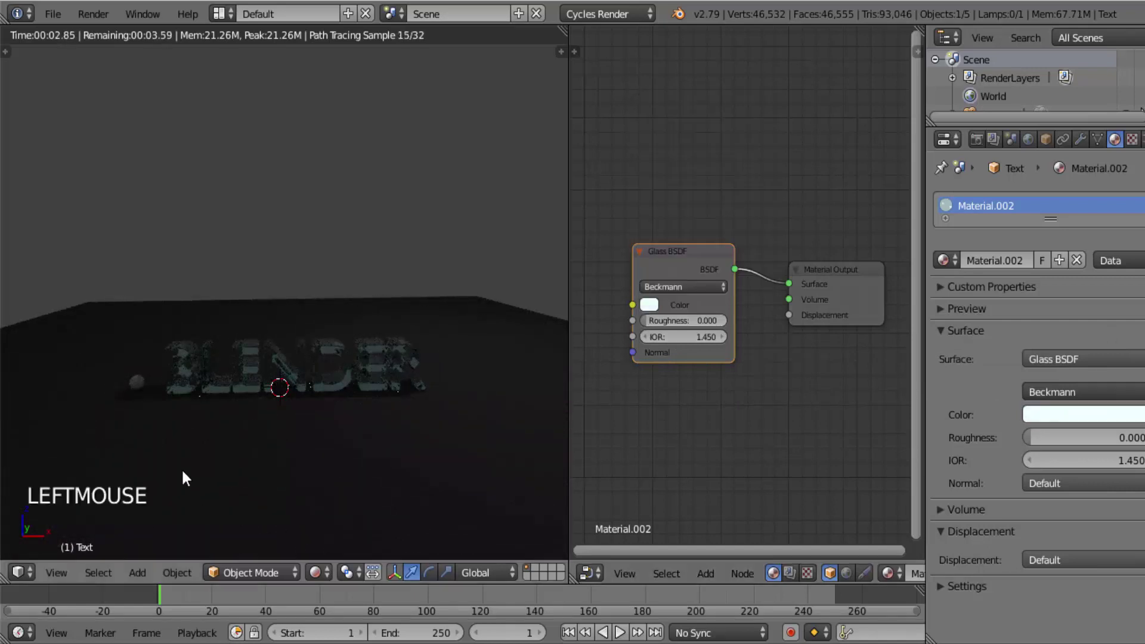
Give the sphere a new material and remove its default Diffuse BSDF node
click(137, 387)
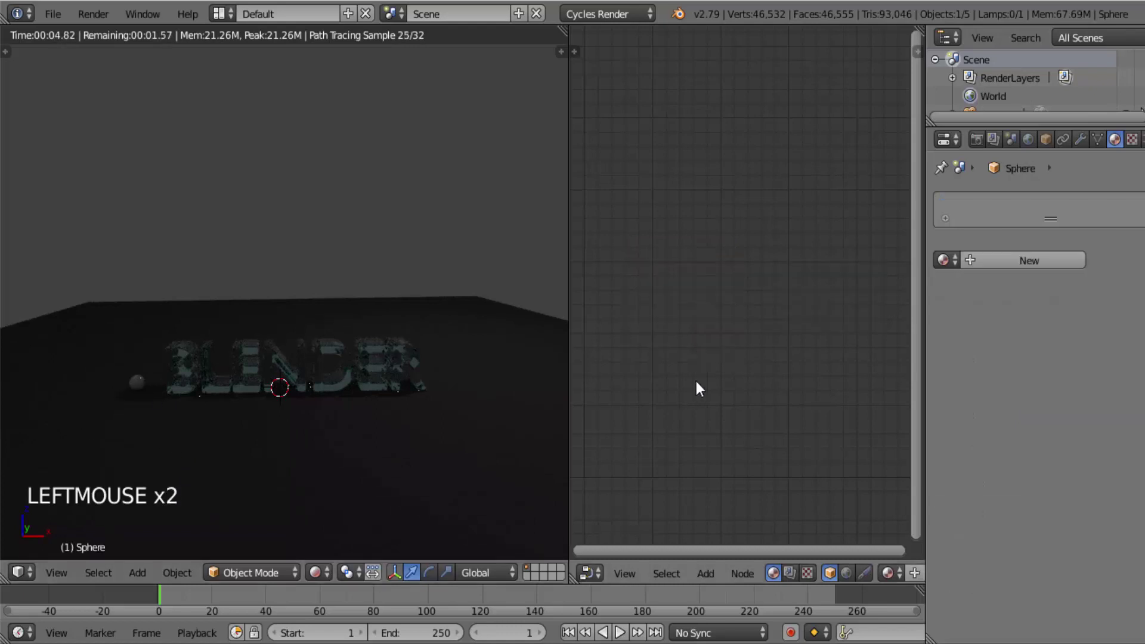
click(970, 261)
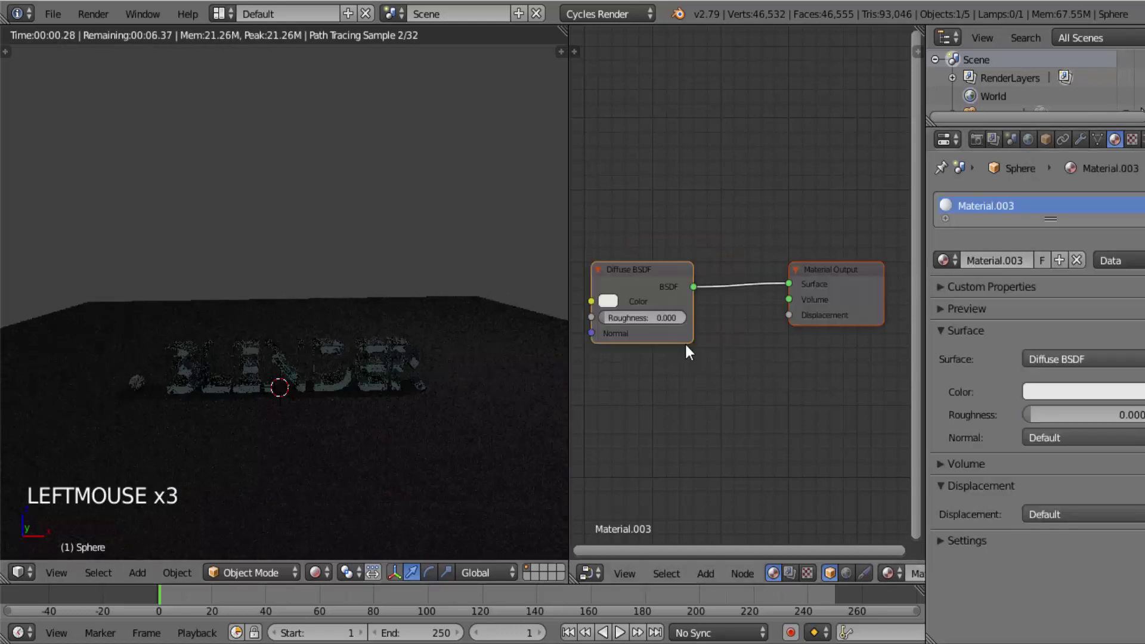
scroll(687, 346, up, 1)
scroll(688, 350, down, 1)
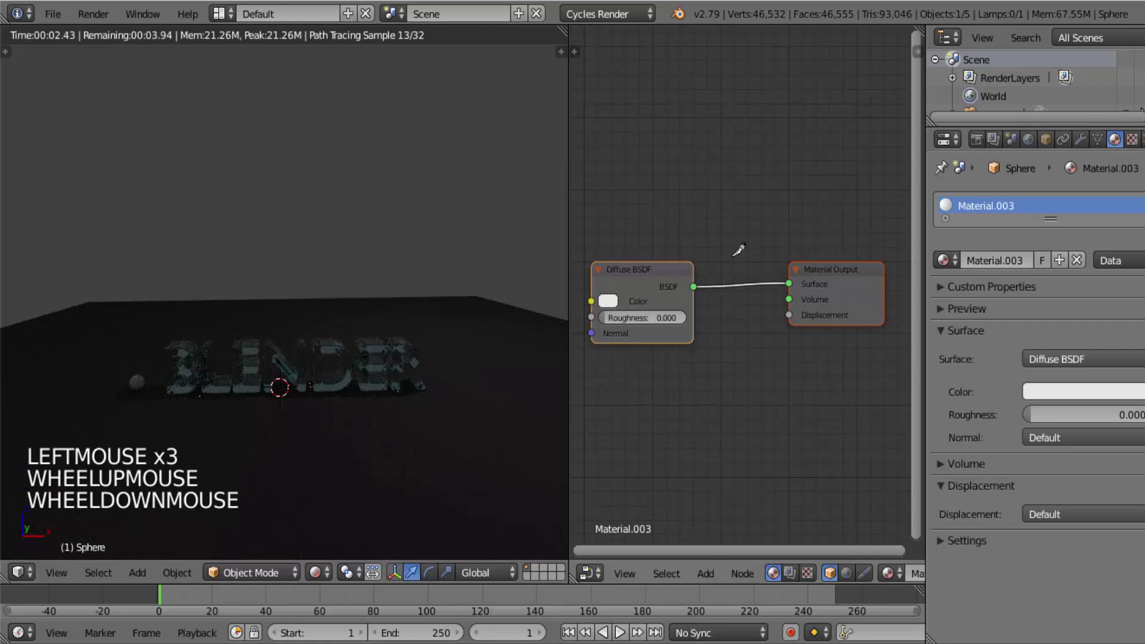
ctrl+drag(738, 249, 731, 314)
click(632, 288)
key(x)
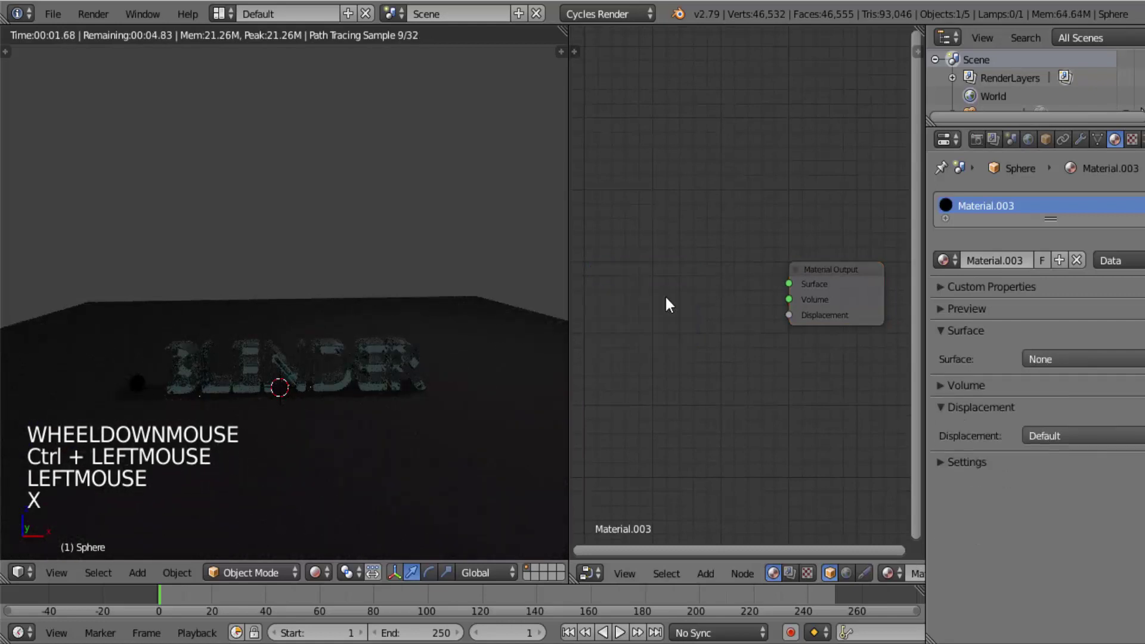
Add a Principled BSDF node to the sphere's material and connect it to the Material Output's Surface
key(shift+a)
mouse_move(652, 302)
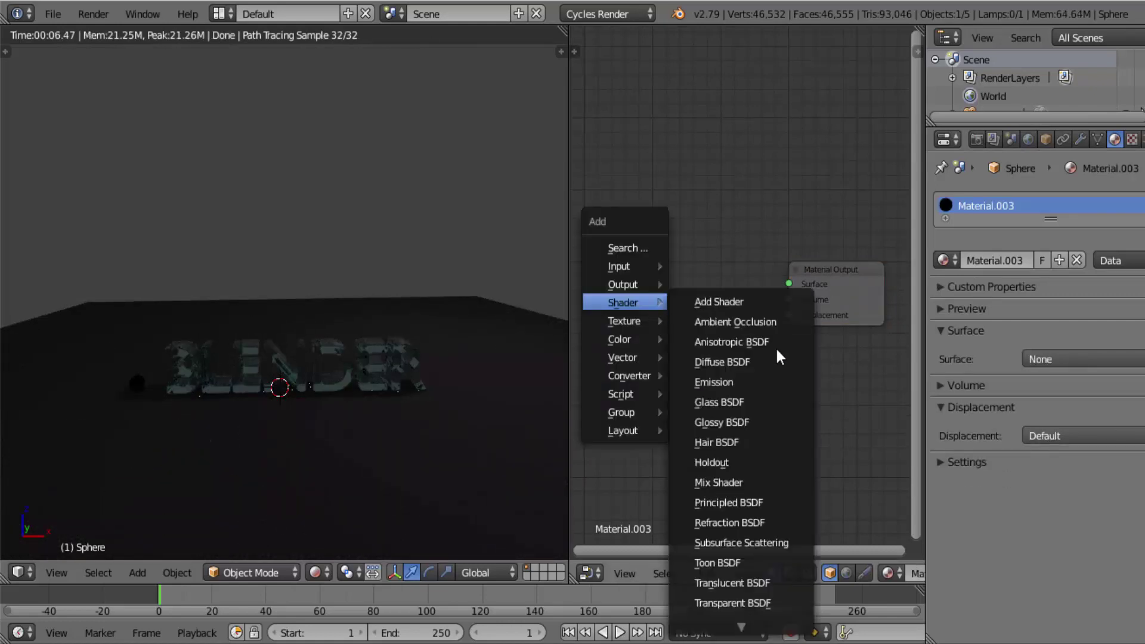
click(734, 502)
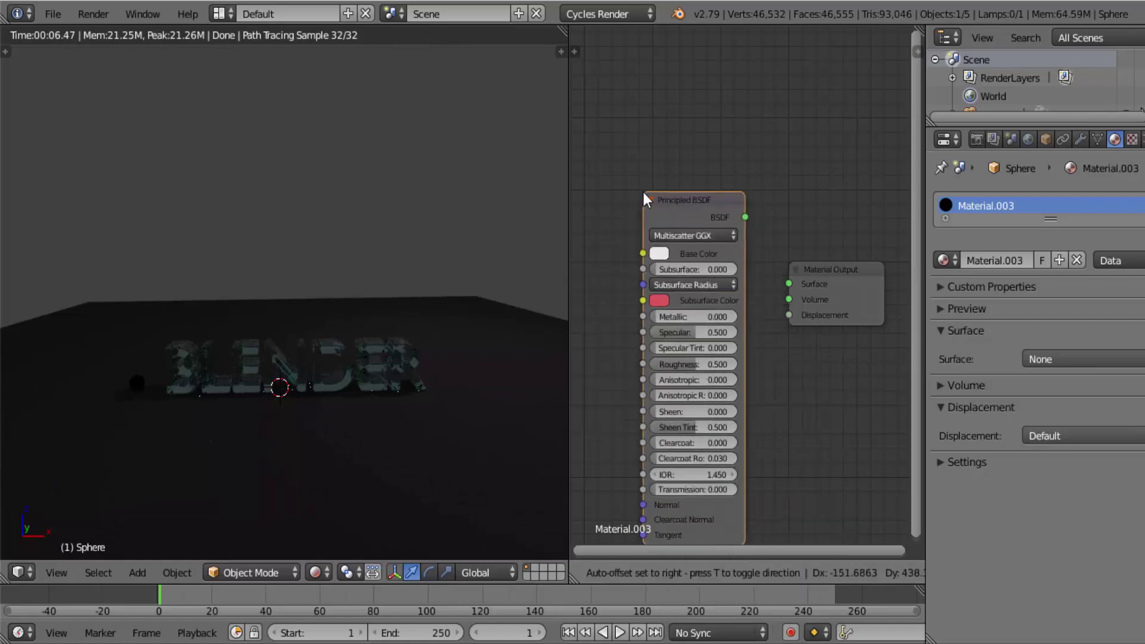
click(644, 194)
drag(745, 217, 789, 298)
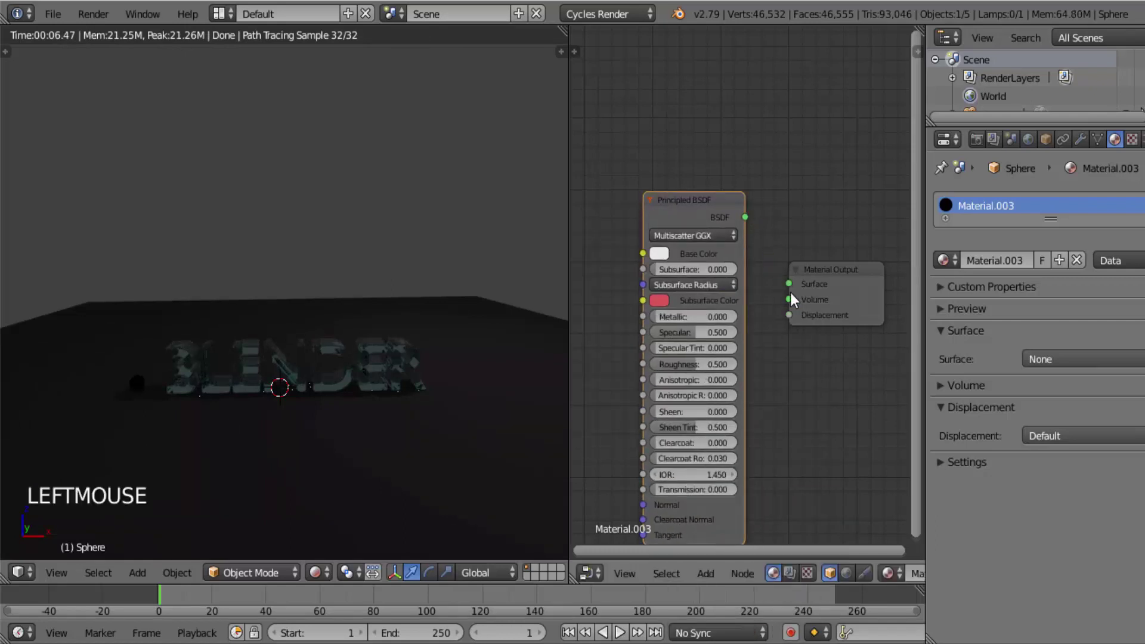
drag(739, 220, 789, 284)
Set the sphere's Principled BSDF base color to yellow, R 0.800, G 0.760, B 0.012
middle_drag(752, 313, 756, 238)
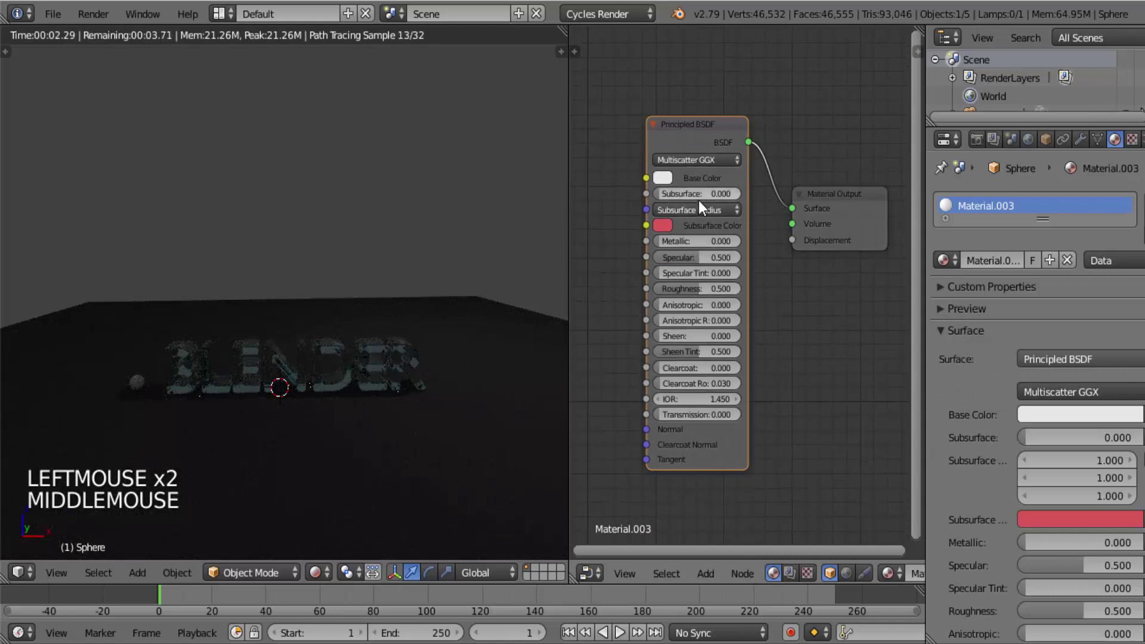
click(666, 177)
drag(709, 249, 672, 270)
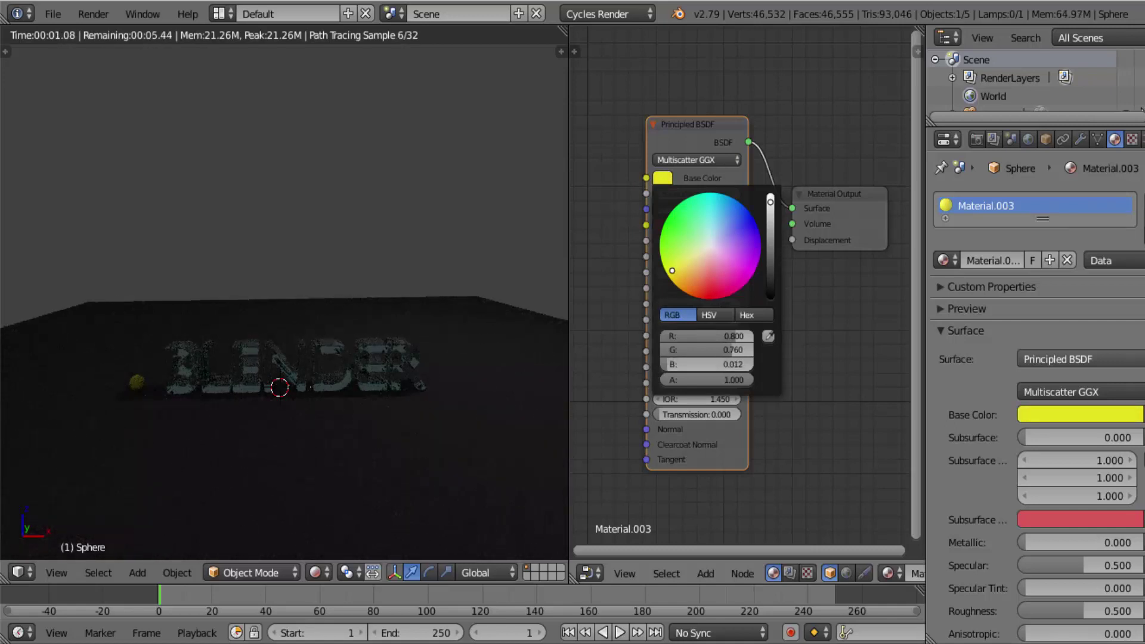